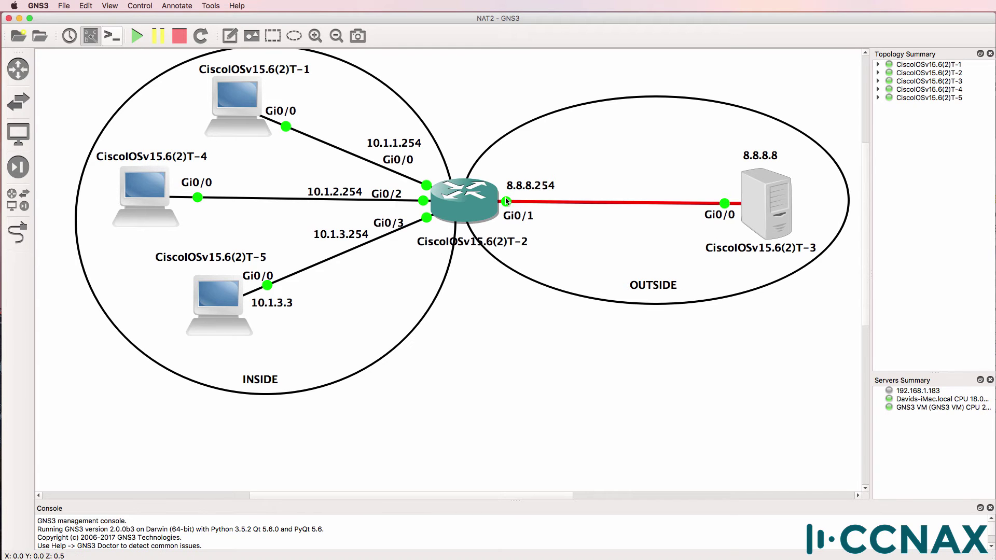
Enter privileged mode on R1 with its enable password and ping 8.8.8.8.
{"action": "mouse_move", "coordinate": [482, 213]}
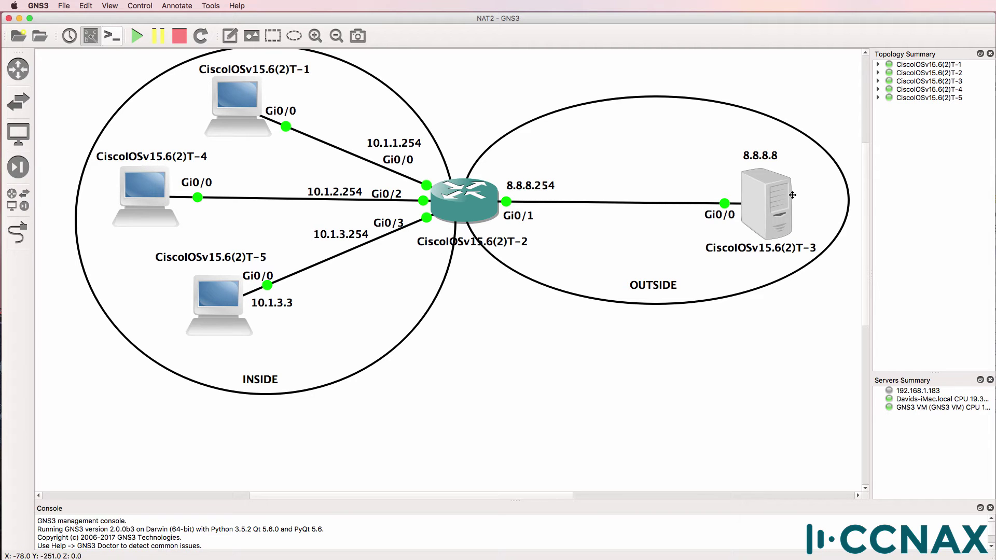
{"action": "mouse_move", "coordinate": [790, 196]}
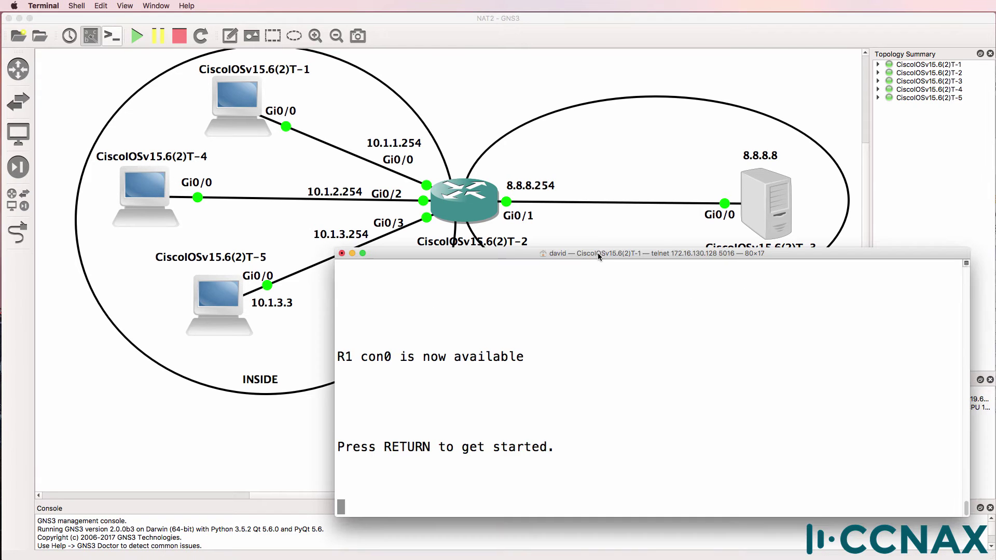
{"action": "key", "text": "Return"}
{"action": "key", "text": "Return"}
{"action": "key", "text": "Return"}
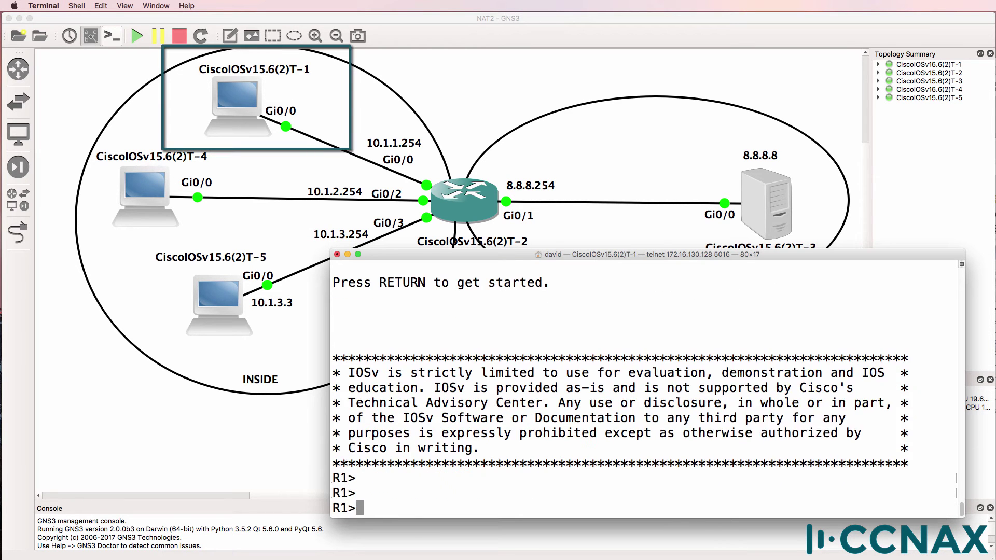
{"action": "type", "text": "en"}
{"action": "key", "text": "Return"}
{"action": "key", "text": "Return"}
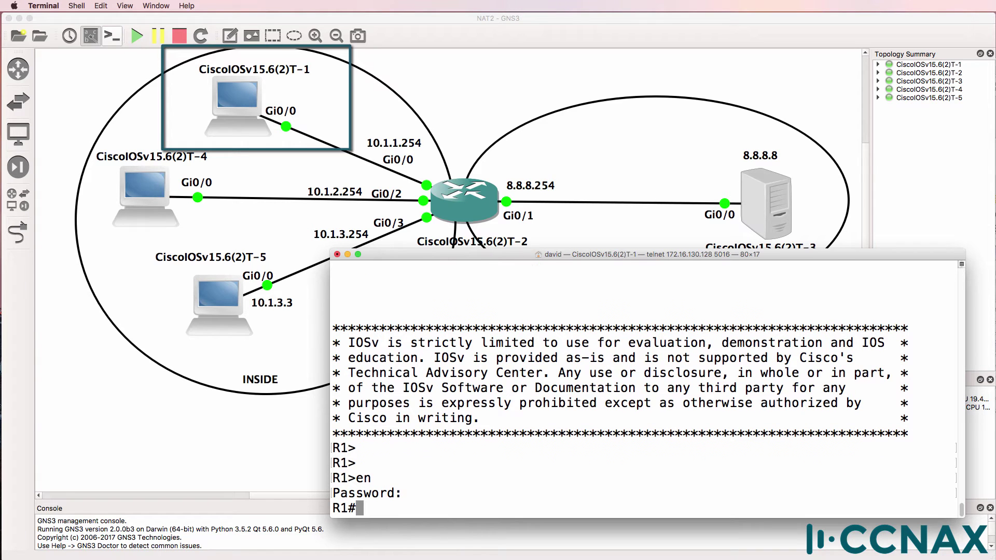
{"action": "type", "text": "ping 8.8.8.8"}
{"action": "key", "text": "Return"}
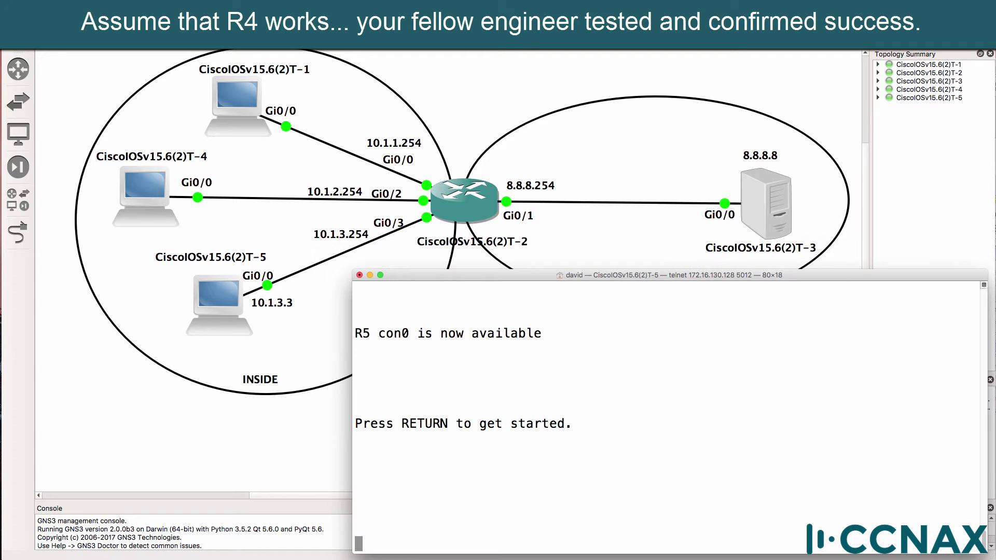
Enter privileged mode on R5, ping 8.8.8.8, and abort the failing ping.
{"action": "key", "text": "Return"}
{"action": "type", "text": "en"}
{"action": "key", "text": "Return"}
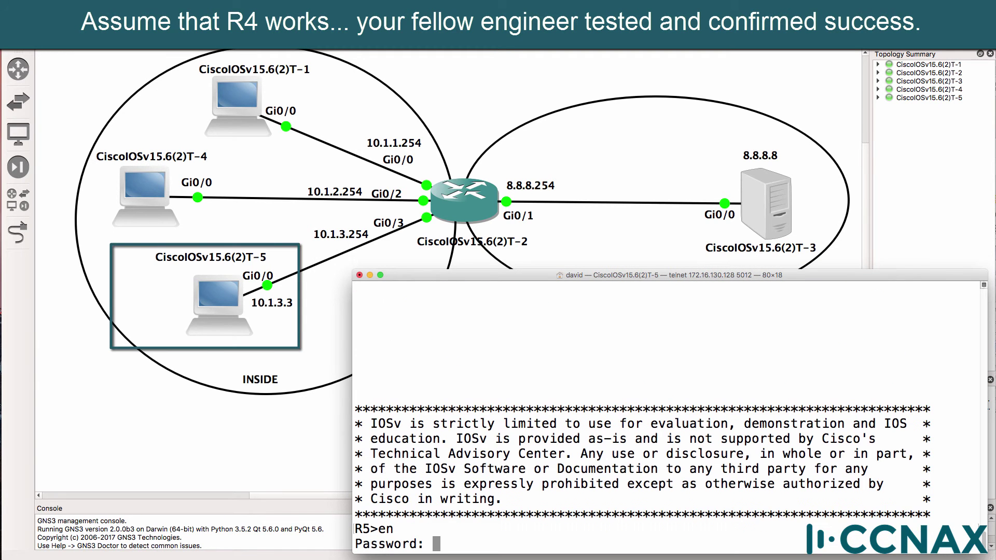
{"action": "key", "text": "Return"}
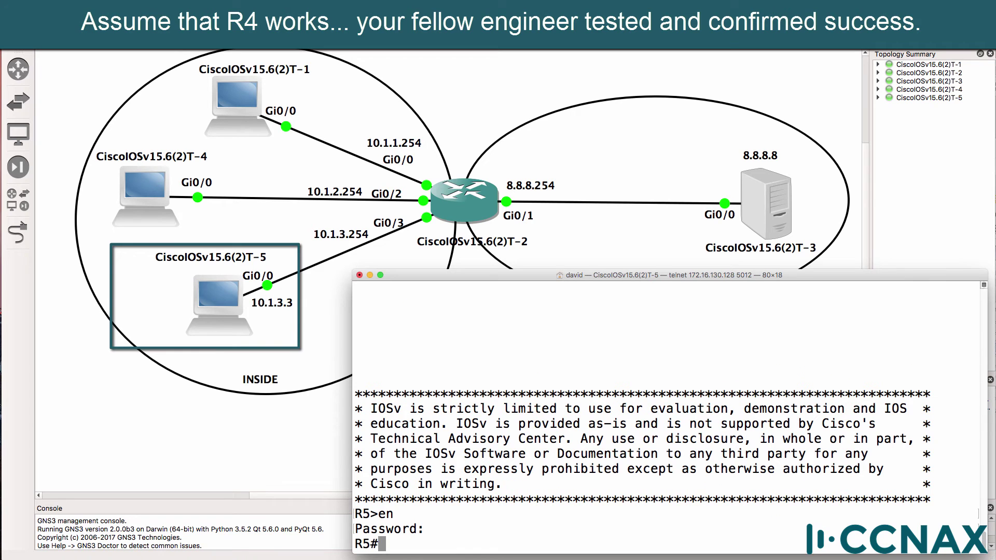
{"action": "left_click_drag", "start_coordinate": [537, 272], "coordinate": [529, 254]}
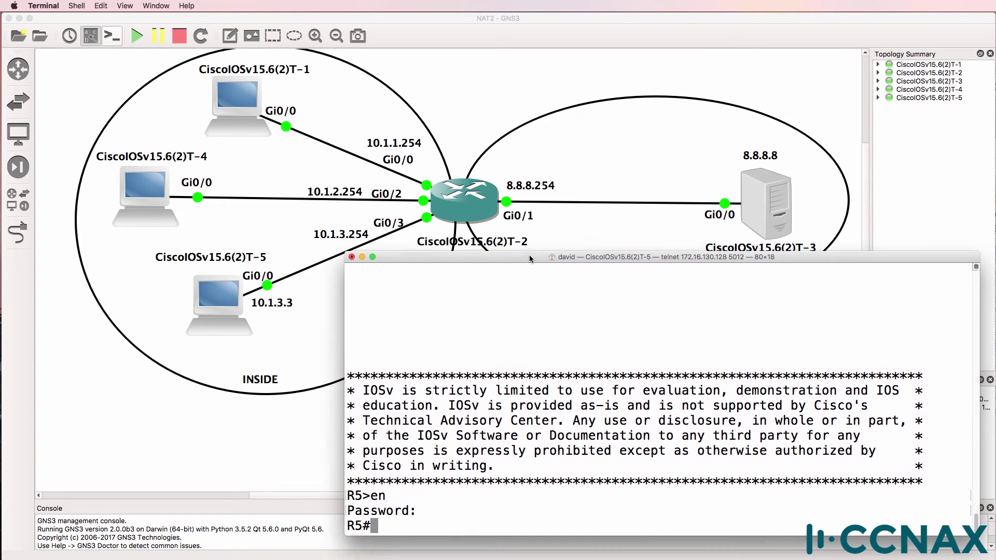
{"action": "type", "text": "ping 8.8.8.8"}
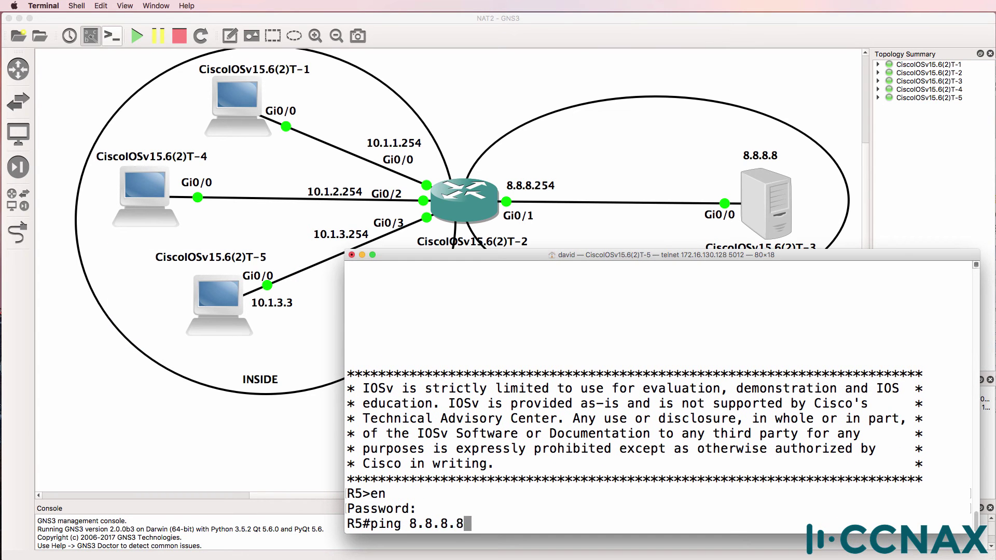
{"action": "key", "text": "Return"}
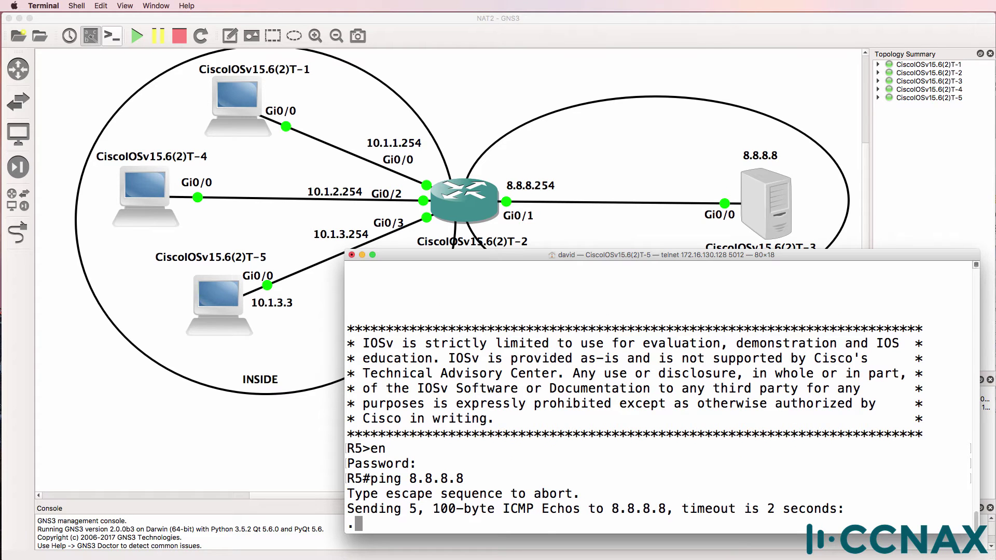
{"action": "key", "text": "ctrl+shift+6"}
Turn on 'debug ip packet' on R5 and rerun the ping, showing packets from 10.1.3.3.
{"action": "type", "text": "d"}
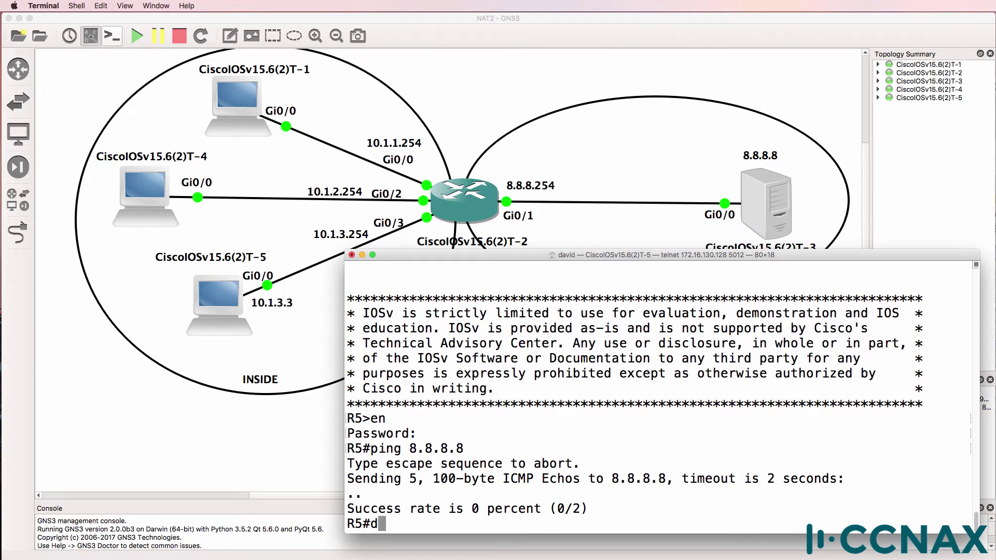
{"action": "type", "text": "ebug ip packet"}
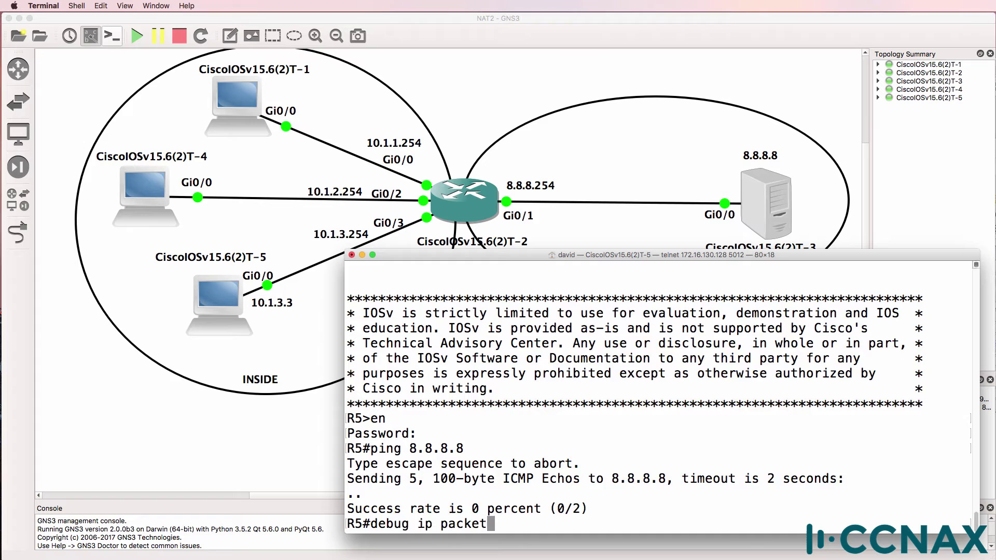
{"action": "key", "text": "Return"}
{"action": "key", "text": "Up"}
{"action": "key", "text": "Up"}
{"action": "key", "text": "Return"}
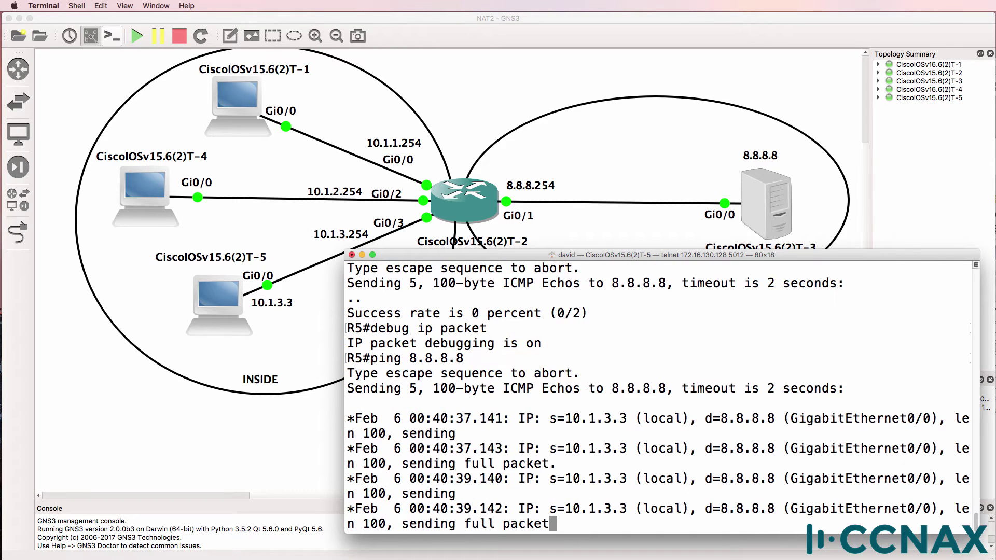
{"action": "key", "text": "ctrl+shift+6"}
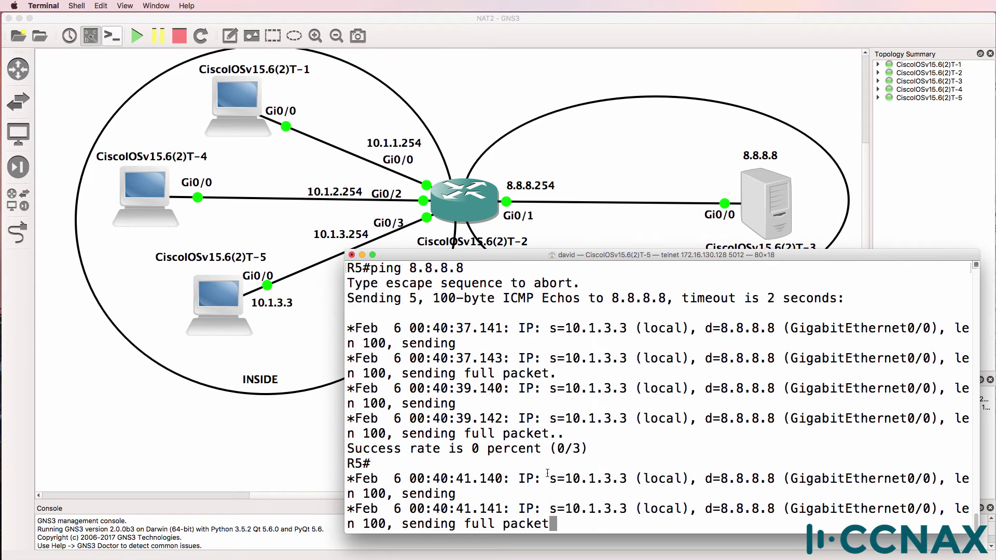
{"action": "left_click_drag", "start_coordinate": [549, 478], "coordinate": [676, 497]}
{"action": "key", "text": "Return"}
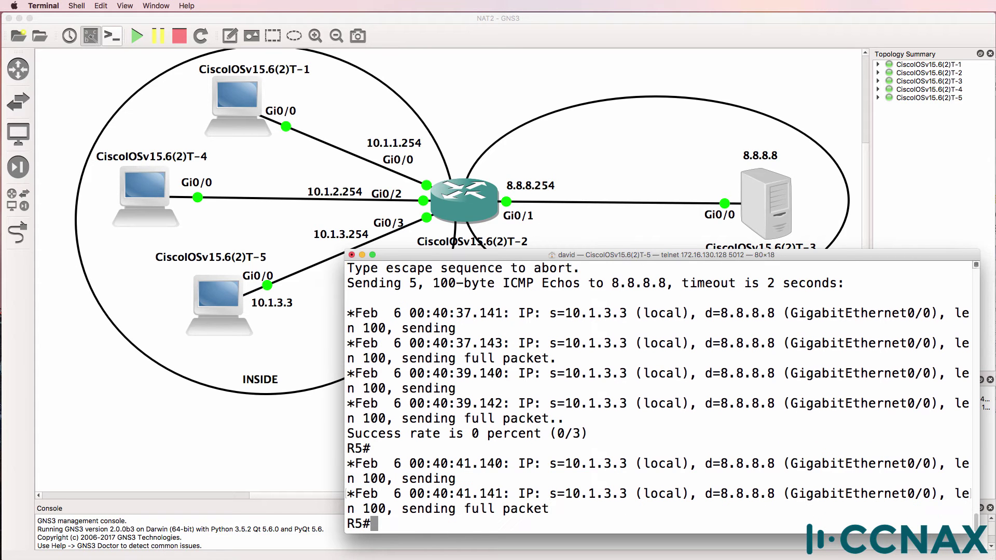
Show R5's routing table and highlight the default route via 10.1.3.254.
{"action": "type", "text": "sh ip route"}
{"action": "key", "text": "Return"}
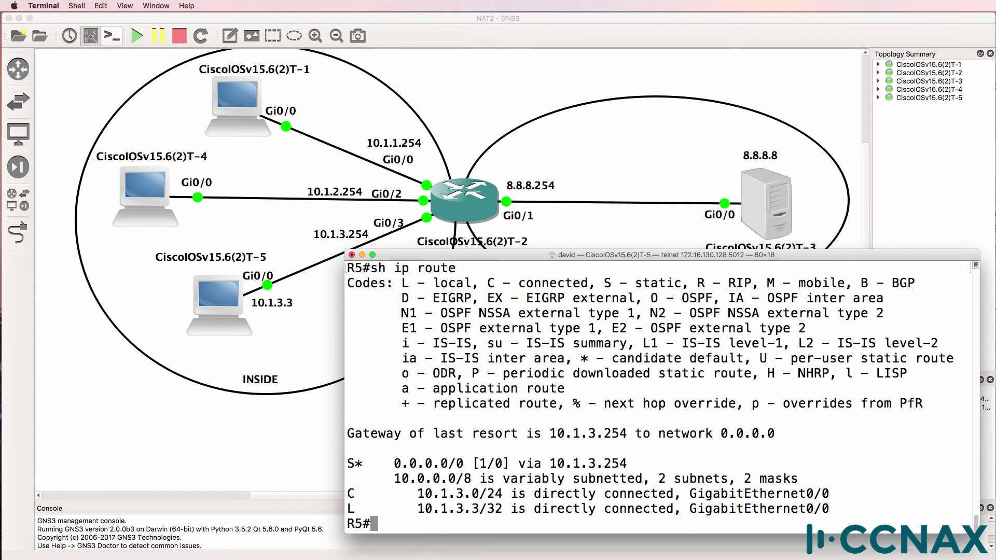
{"action": "left_click_drag", "start_coordinate": [353, 460], "coordinate": [635, 468]}
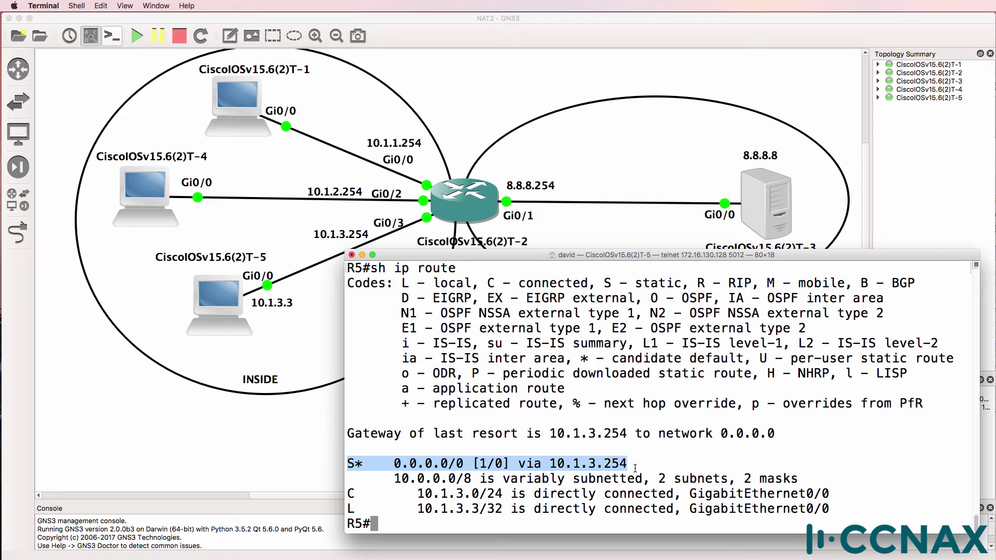
Disable DNS lookup on R5 with 'no ip domain-lookup' in global configuration.
{"action": "type", "text": "conf t"}
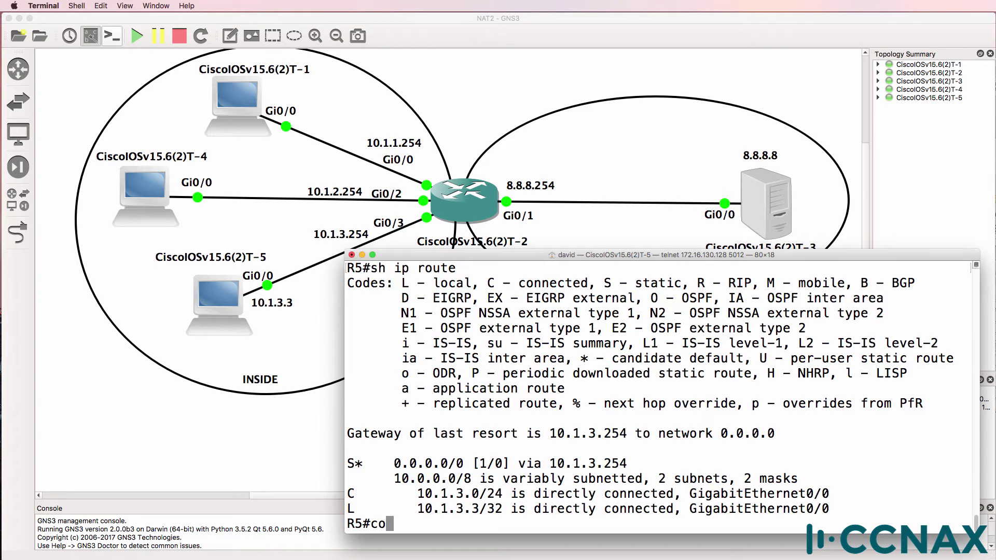
{"action": "key", "text": "Return"}
{"action": "type", "text": "no ip doma"}
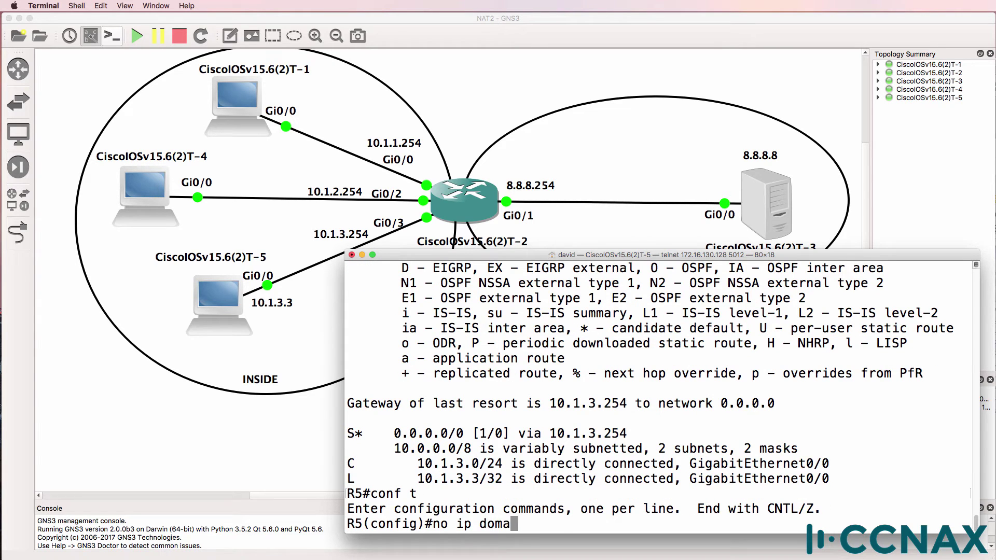
{"action": "type", "text": "in-lookup"}
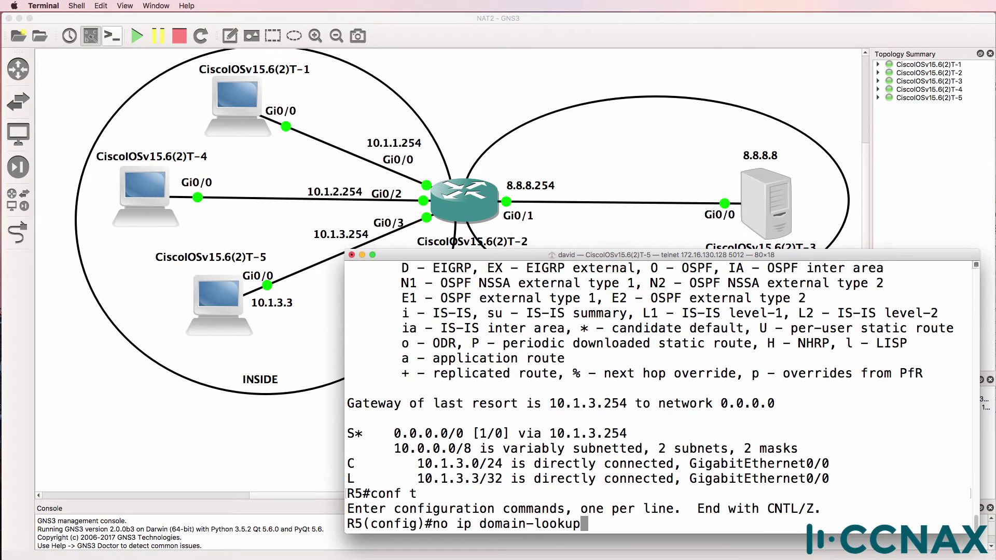
{"action": "key", "text": "Return"}
{"action": "type", "text": "end"}
{"action": "key", "text": "Return"}
Run a traceroute from R5 to 8.8.8.8.
{"action": "type", "text": "tr"}
{"action": "key", "text": "Tab"}
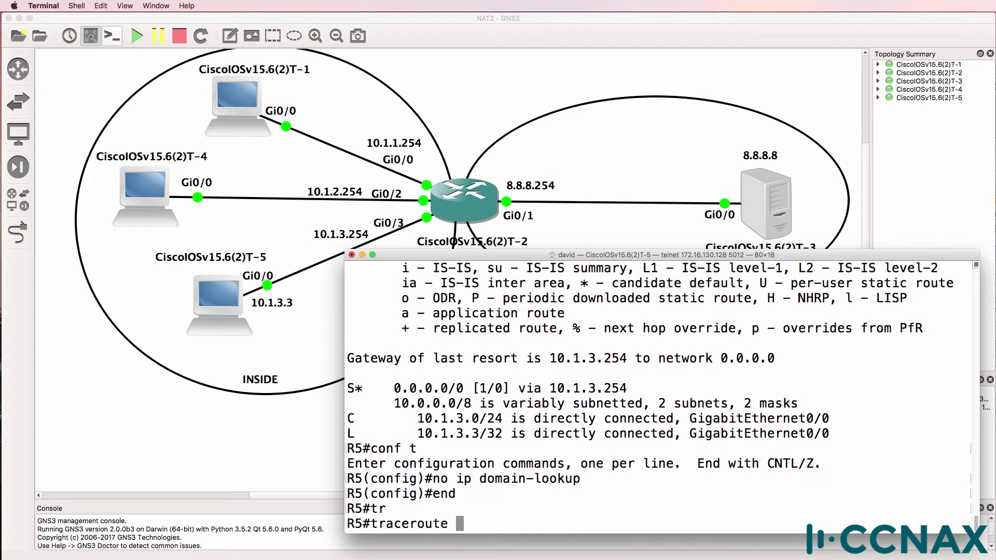
{"action": "type", "text": "8.8.8"}
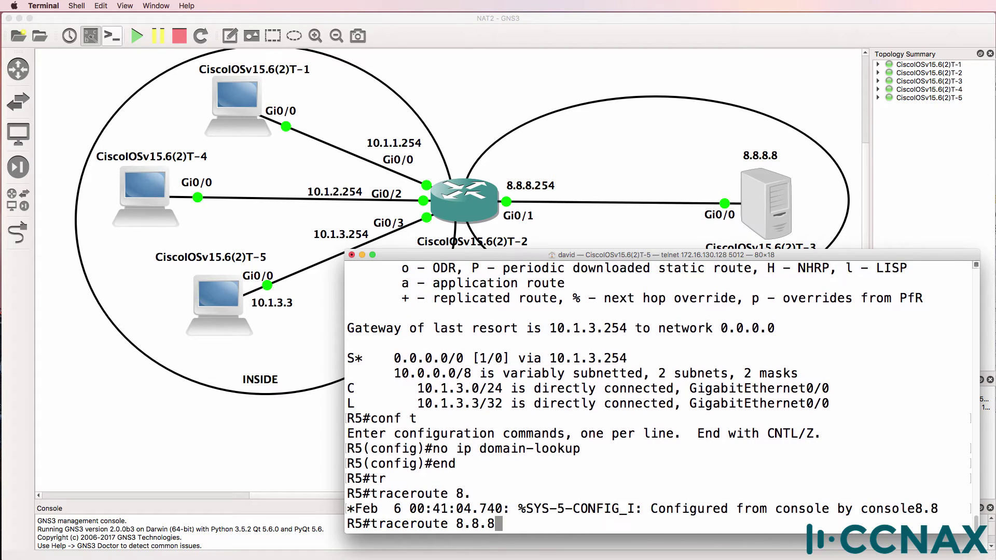
{"action": "type", "text": ".8"}
{"action": "key", "text": "Return"}
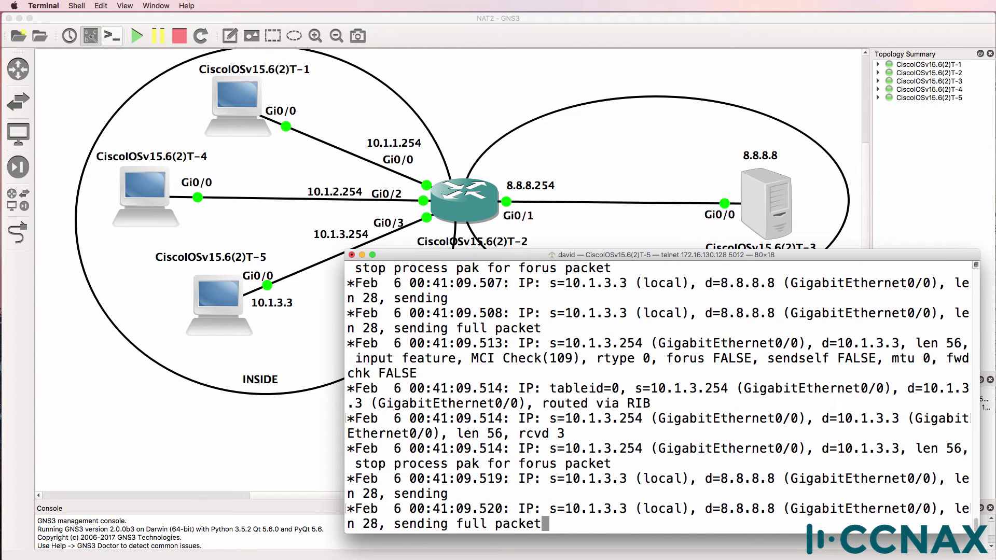
Turn off all debugging on R5 with 'un all'.
{"action": "key", "text": "Return"}
{"action": "key", "text": "Return"}
{"action": "key", "text": "Return"}
{"action": "type", "text": "un all"}
{"action": "key", "text": "Return"}
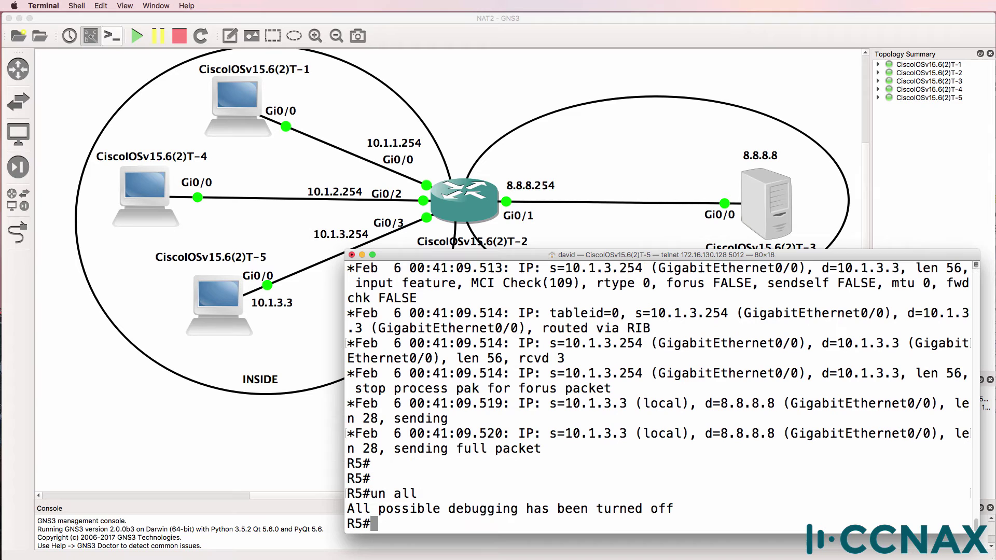
Rerun R5's traceroute to 8.8.8.8, abort it at hop 2, then minimize R5's console.
{"action": "key", "text": "Up"}
{"action": "key", "text": "Up"}
{"action": "key", "text": "Return"}
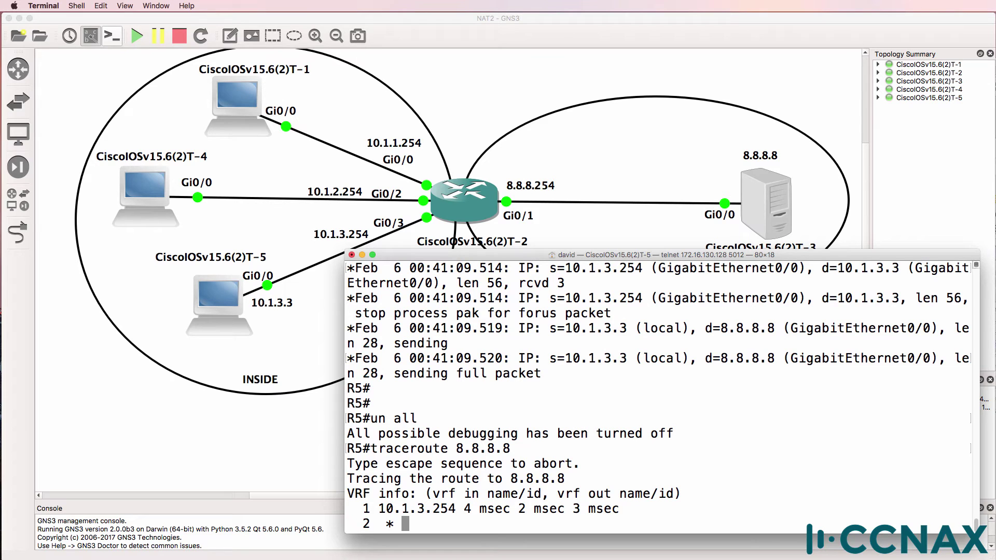
{"action": "key", "text": "ctrl+shift+6"}
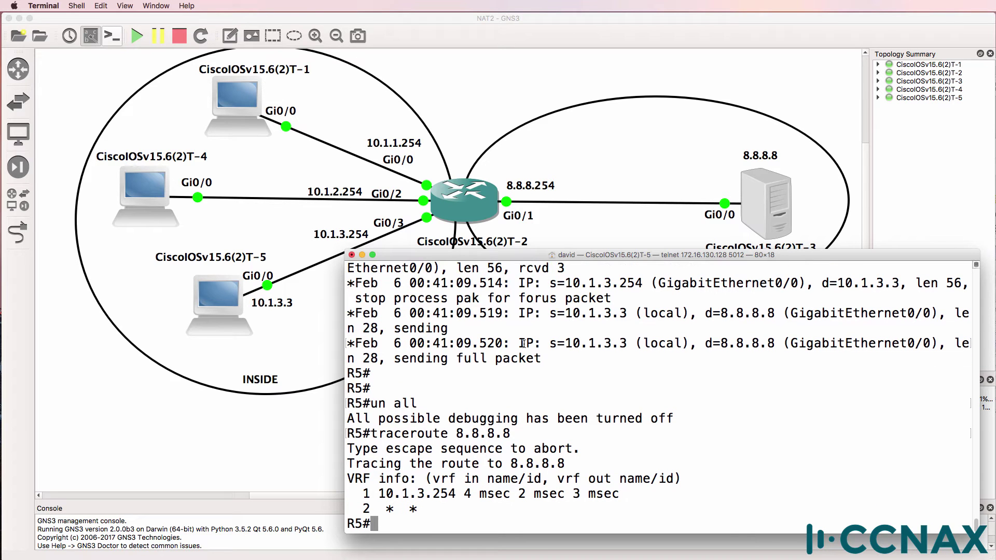
{"action": "mouse_move", "coordinate": [549, 344]}
{"action": "left_mouse_down"}
{"action": "mouse_move", "coordinate": [328, 354]}
{"action": "mouse_move", "coordinate": [542, 362]}
{"action": "left_mouse_up"}
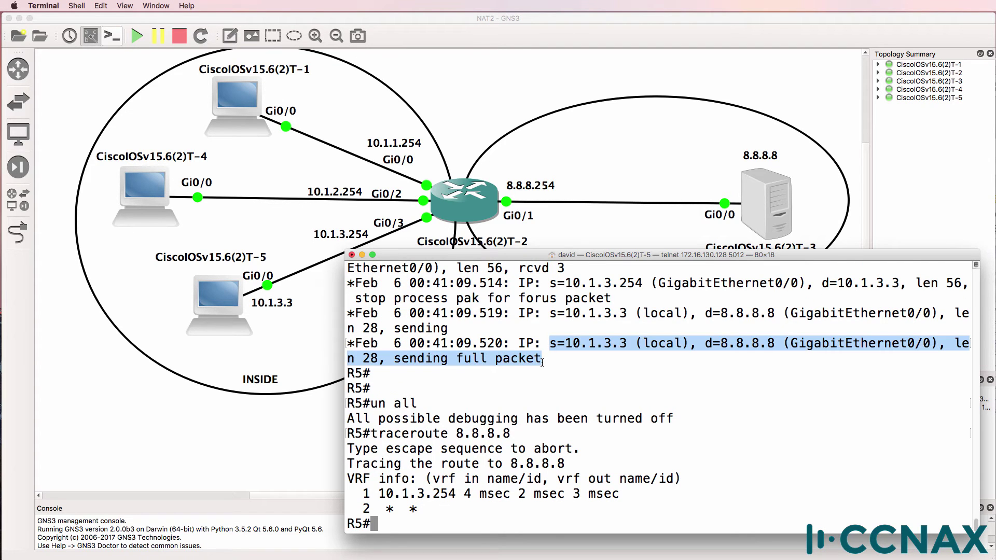
{"action": "scroll", "coordinate": [542, 361], "scroll_direction": "up", "scroll_amount": 9}
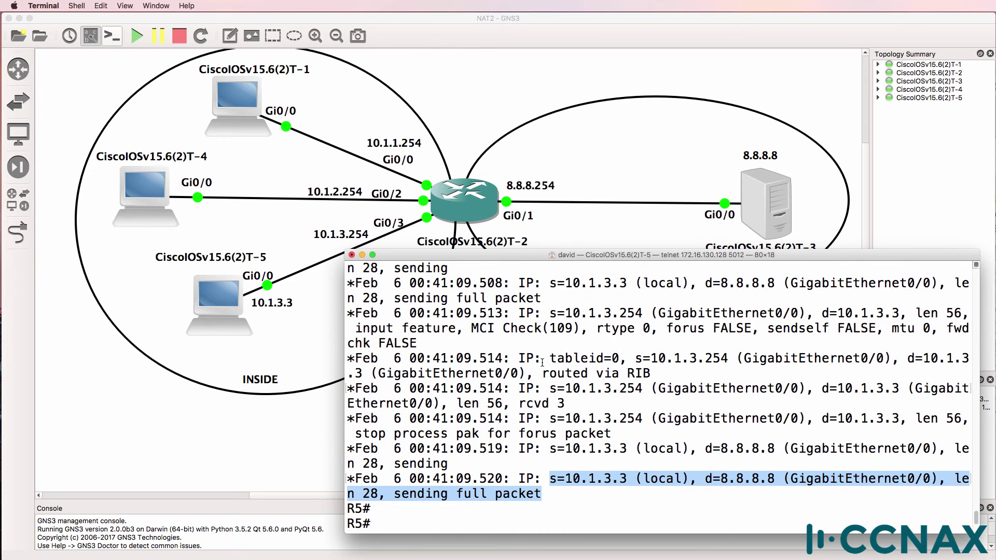
{"action": "scroll", "coordinate": [542, 361], "scroll_direction": "up", "scroll_amount": 15}
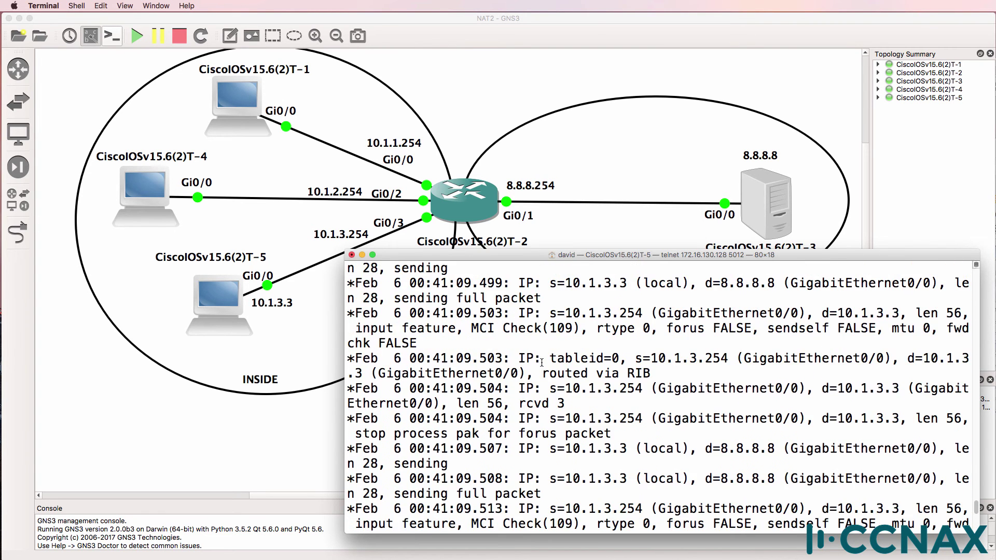
{"action": "scroll", "coordinate": [543, 362], "scroll_direction": "down", "scroll_amount": 20}
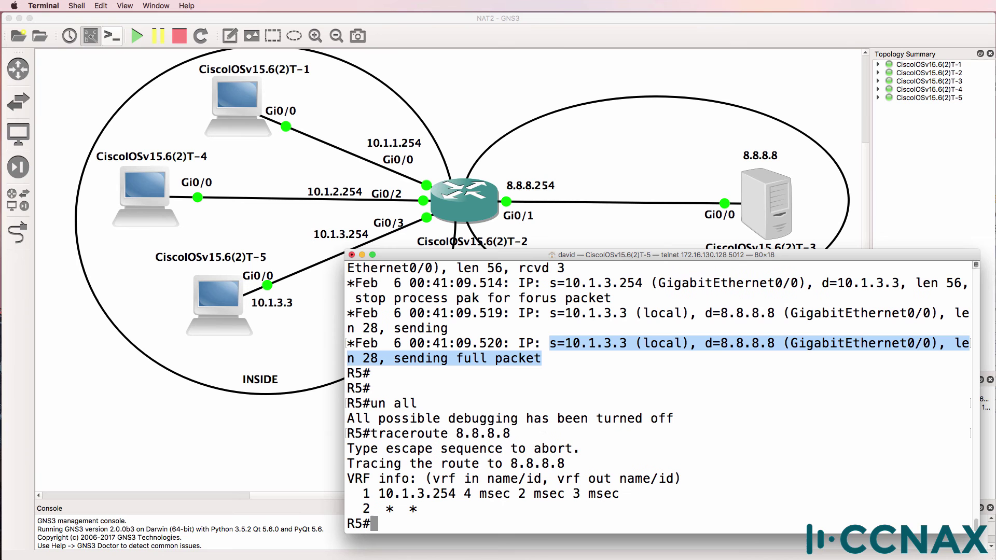
{"action": "left_click", "coordinate": [362, 254]}
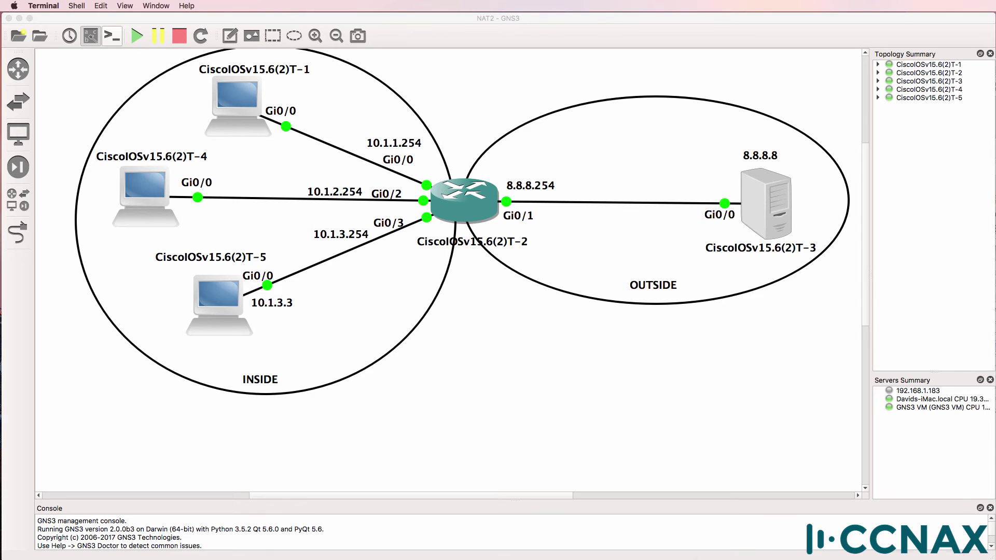
Enable 'debug ip nat' on R2's console.
{"action": "key", "text": "Return"}
{"action": "type", "text": "en"}
{"action": "key", "text": "Return"}
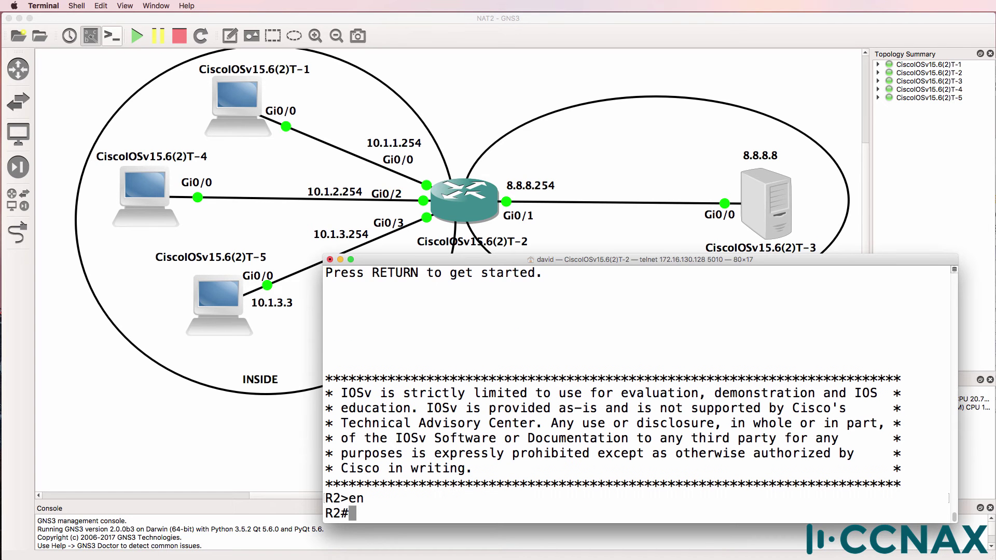
{"action": "type", "text": "debug "}
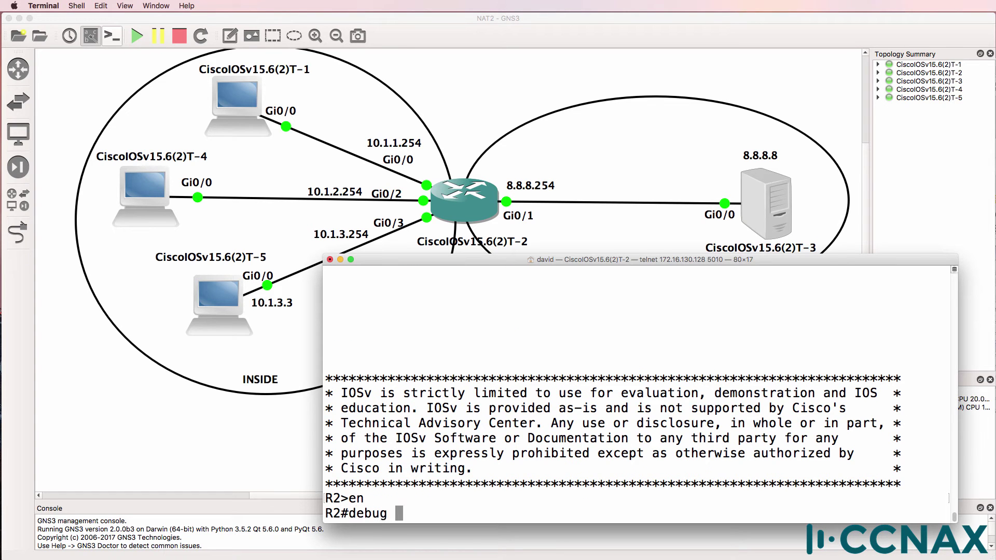
{"action": "type", "text": "ip nat"}
{"action": "key", "text": "Return"}
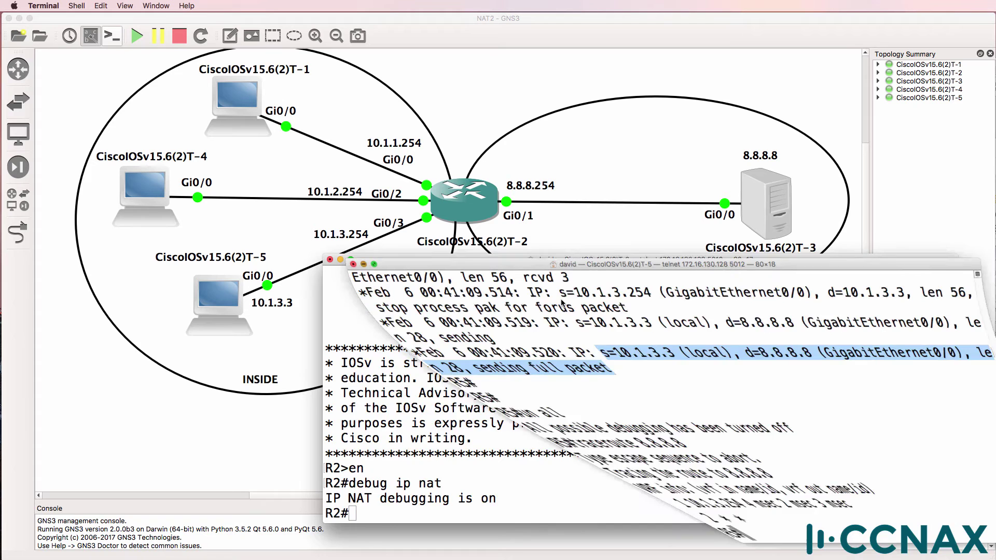
Arrange the R2 and R5 consoles side by side and send 'ping 8.8.8.8 repeat 1' from R5.
{"action": "left_click_drag", "start_coordinate": [571, 251], "coordinate": [409, 257]}
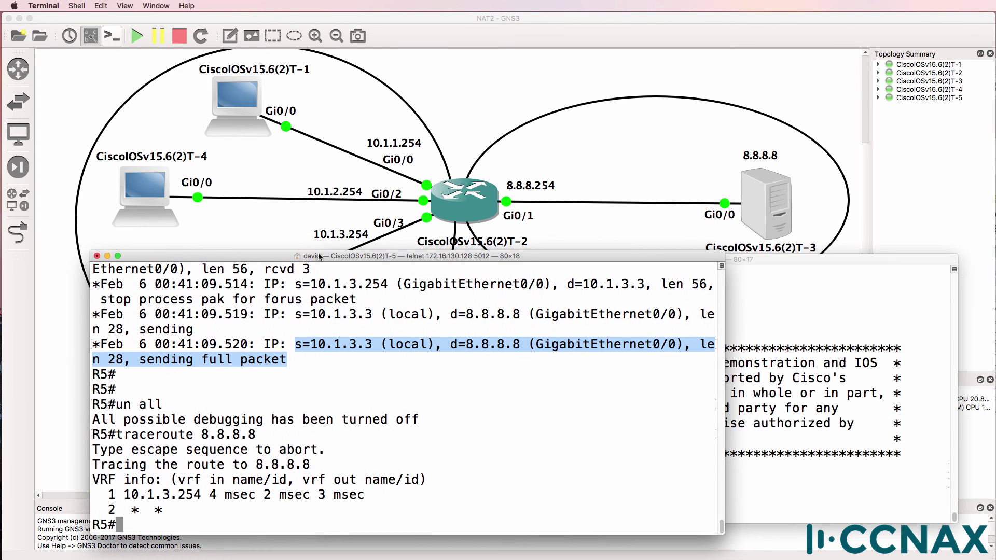
{"action": "left_click_drag", "start_coordinate": [758, 257], "coordinate": [791, 267]}
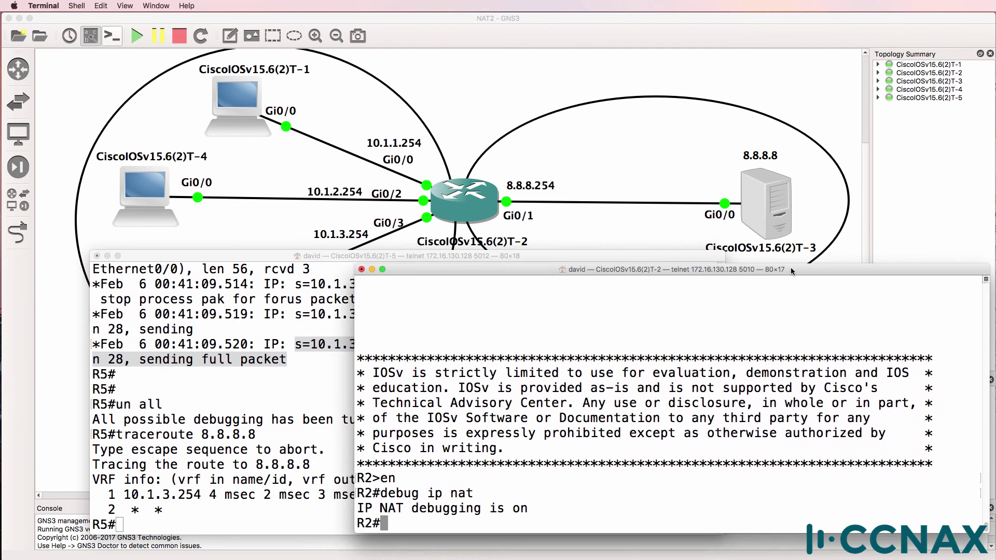
{"action": "left_click", "coordinate": [228, 419]}
{"action": "type", "text": "ping "}
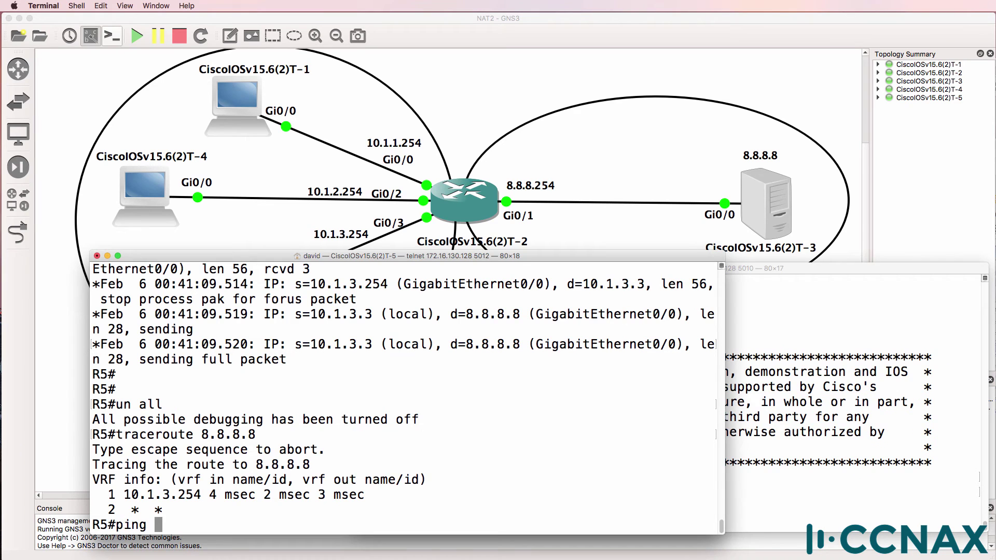
{"action": "type", "text": "8.8.8.8 reprea"}
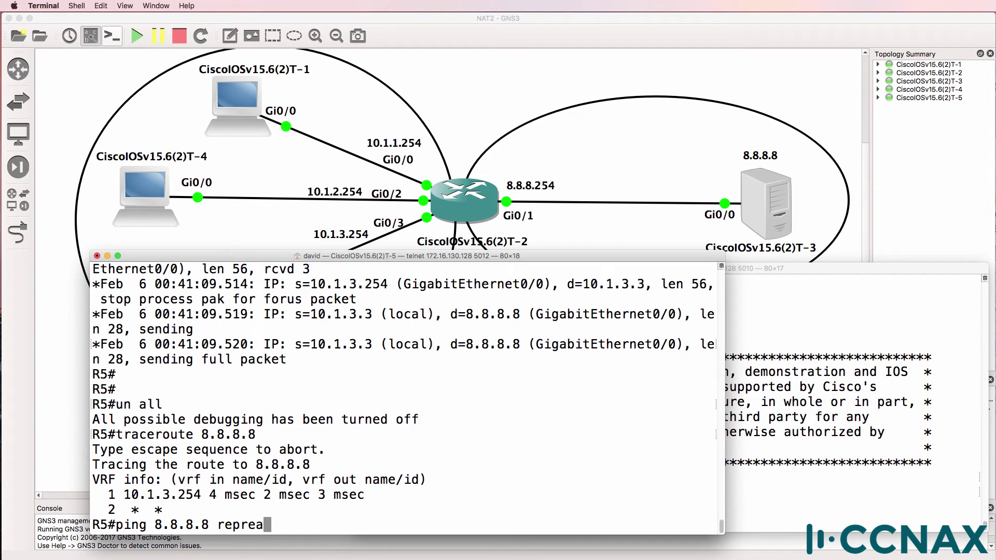
{"action": "key", "text": "BackSpace"}
{"action": "key", "text": "BackSpace"}
{"action": "key", "text": "BackSpace"}
{"action": "type", "text": "eat 1"}
{"action": "key", "text": "Return"}
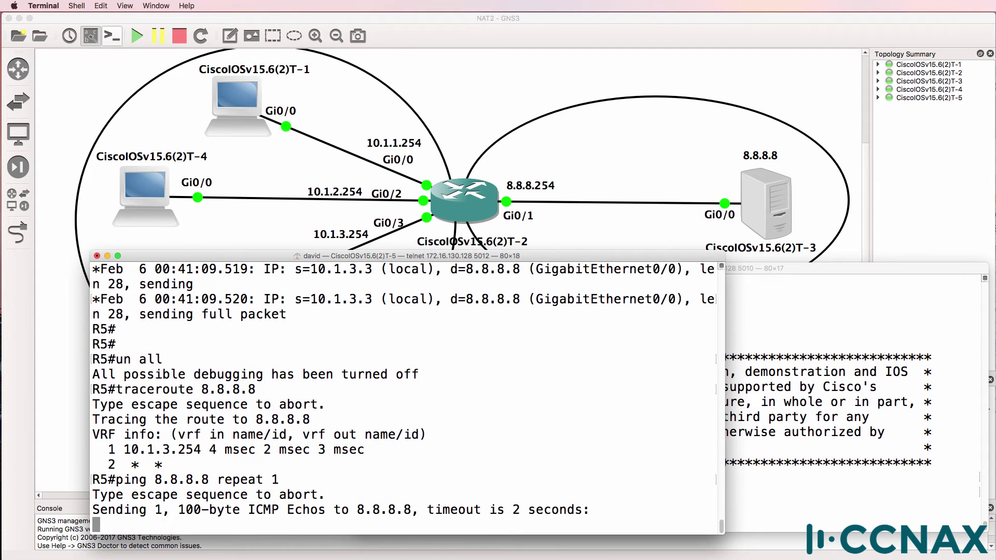
Repeat R5's single ping to 8.8.8.8 and check R2's NAT debug output.
{"action": "left_click", "coordinate": [811, 377]}
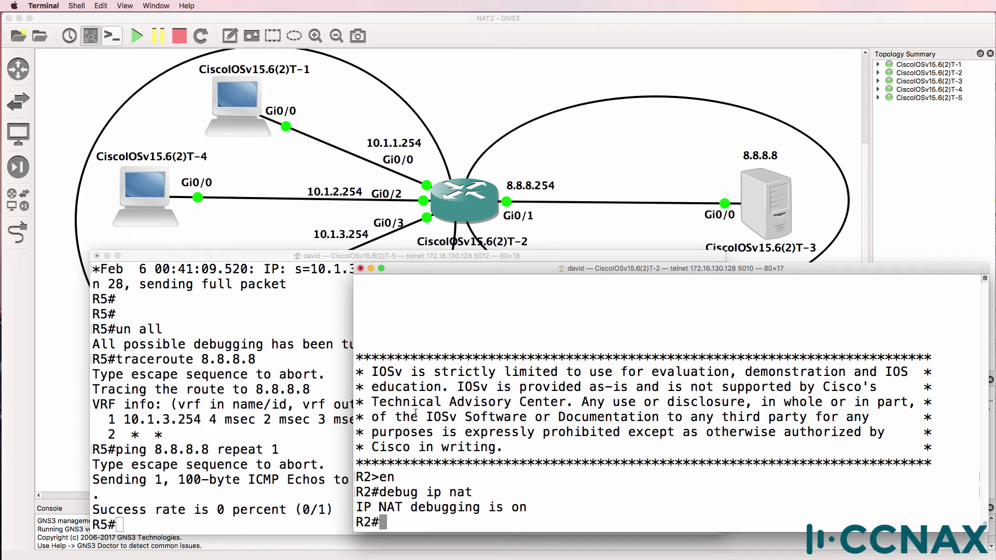
{"action": "left_click", "coordinate": [195, 464]}
{"action": "key", "text": "Up"}
{"action": "key", "text": "Return"}
{"action": "left_click", "coordinate": [854, 437]}
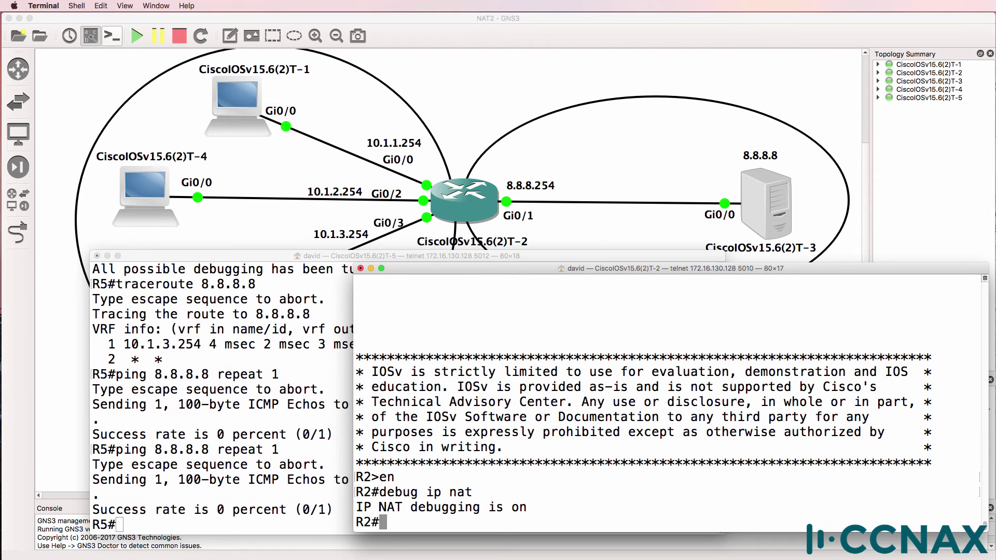
Send 'ping 8.8.8.8 repeat 1' from R1 and mark R2's NAT translation line for 10.1.1.1.
{"action": "left_click", "coordinate": [496, 258]}
{"action": "left_click_drag", "start_coordinate": [496, 258], "coordinate": [216, 260]}
{"action": "key", "text": "Up"}
{"action": "type", "text": "re"}
{"action": "key", "text": "Tab"}
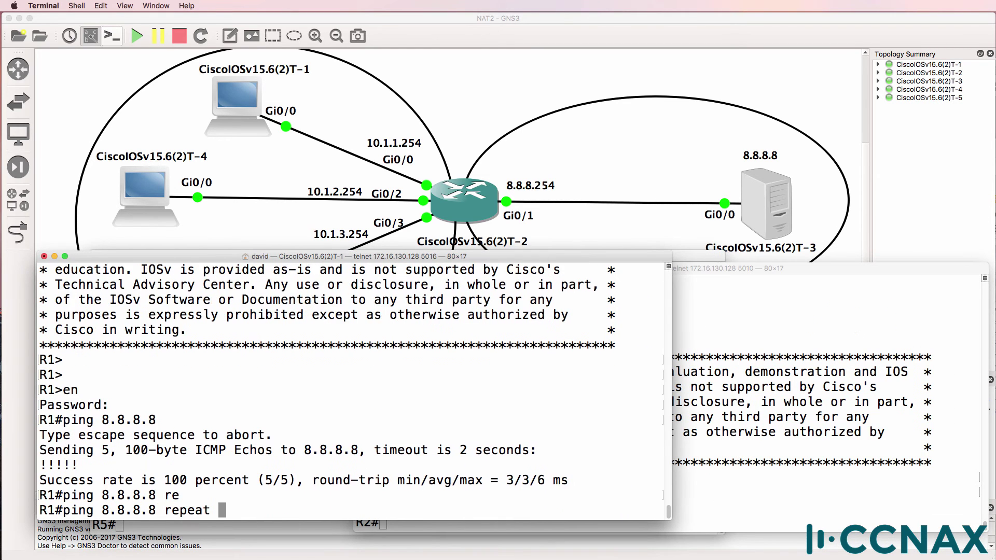
{"action": "type", "text": "1"}
{"action": "key", "text": "Return"}
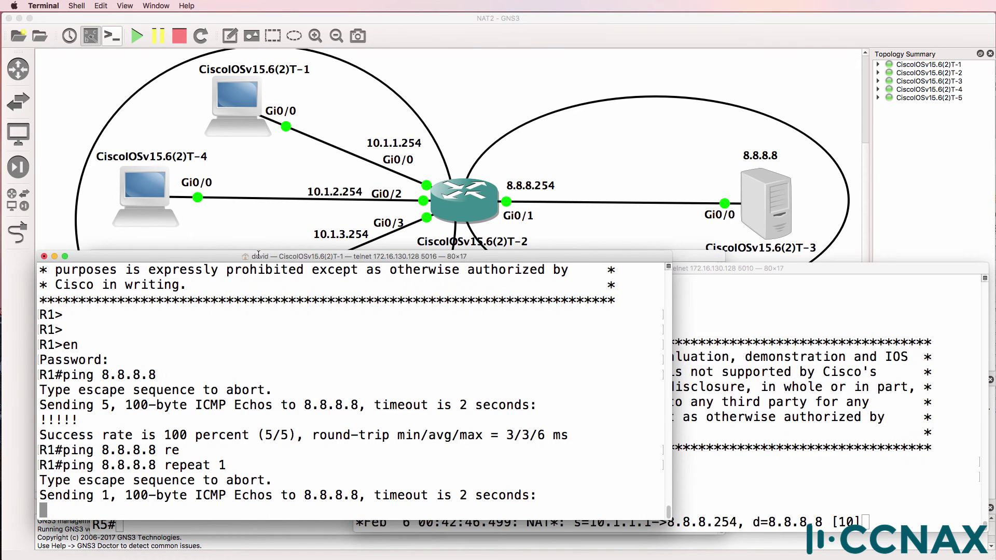
{"action": "left_click_drag", "start_coordinate": [257, 256], "coordinate": [315, 189]}
{"action": "left_click", "coordinate": [524, 466]}
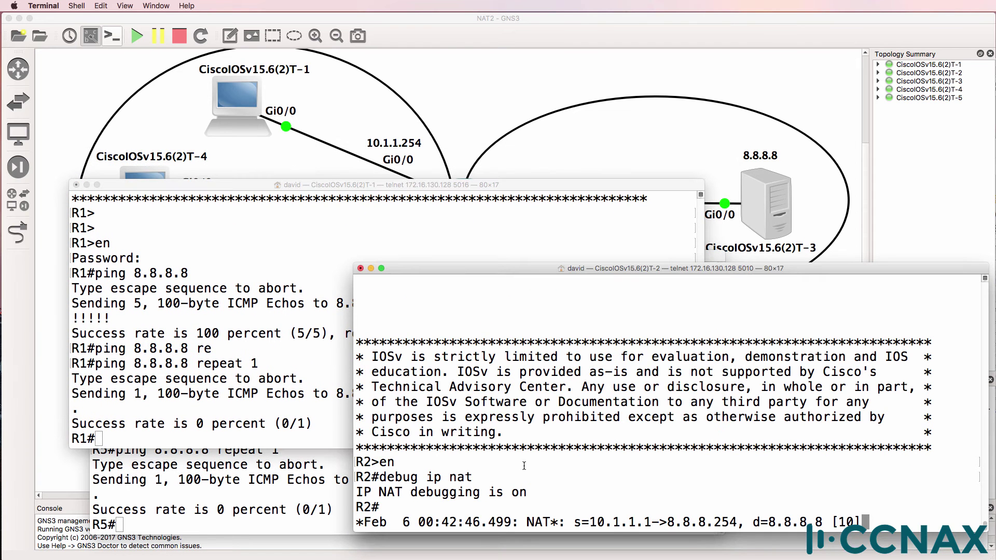
{"action": "triple_click", "coordinate": [524, 522]}
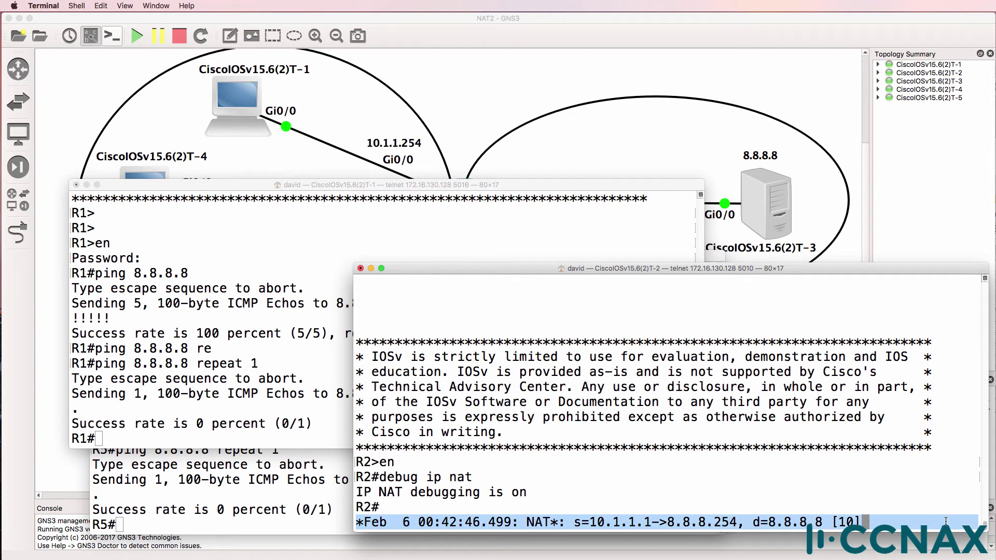
{"action": "key", "text": "Return"}
{"action": "key", "text": "Return"}
Send another single ping from R1 and mark its failed result line.
{"action": "left_click", "coordinate": [223, 310]}
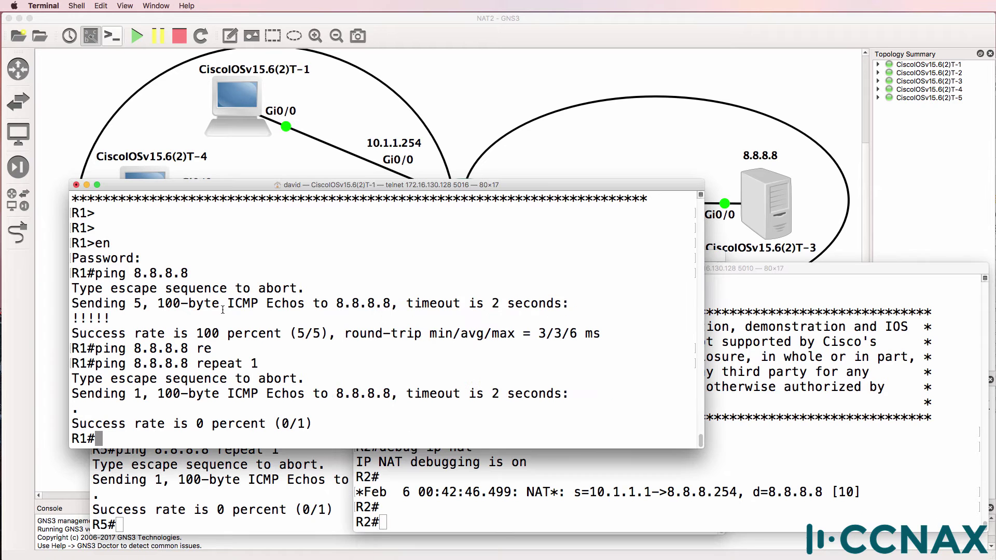
{"action": "key", "text": "Up"}
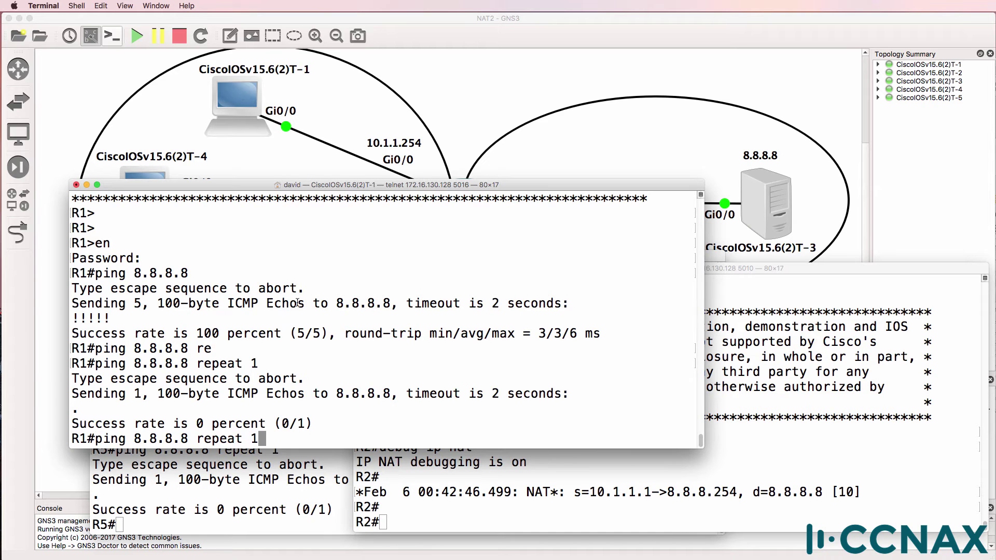
{"action": "key", "text": "Return"}
{"action": "left_click", "coordinate": [638, 498]}
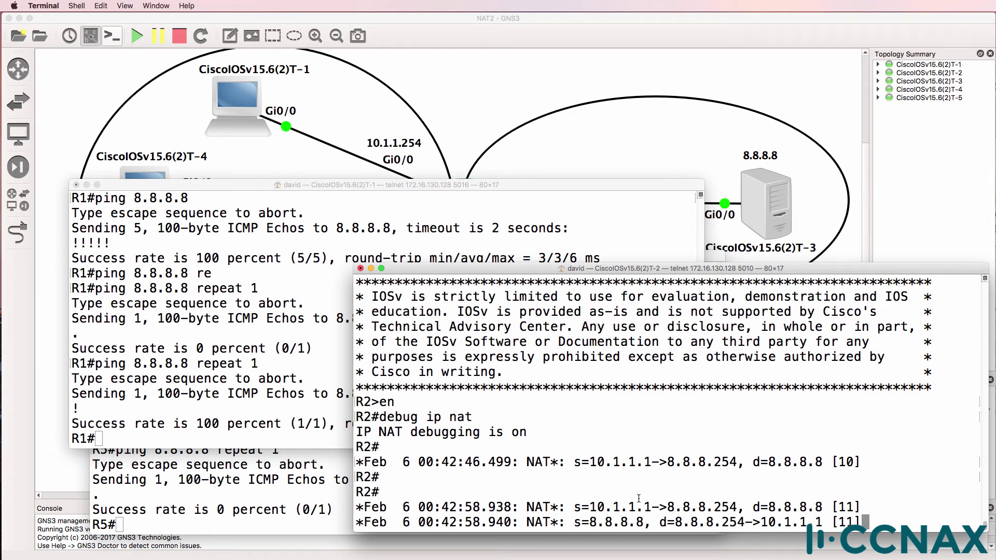
{"action": "left_click", "coordinate": [119, 338]}
{"action": "left_click_drag", "start_coordinate": [82, 334], "coordinate": [74, 334]}
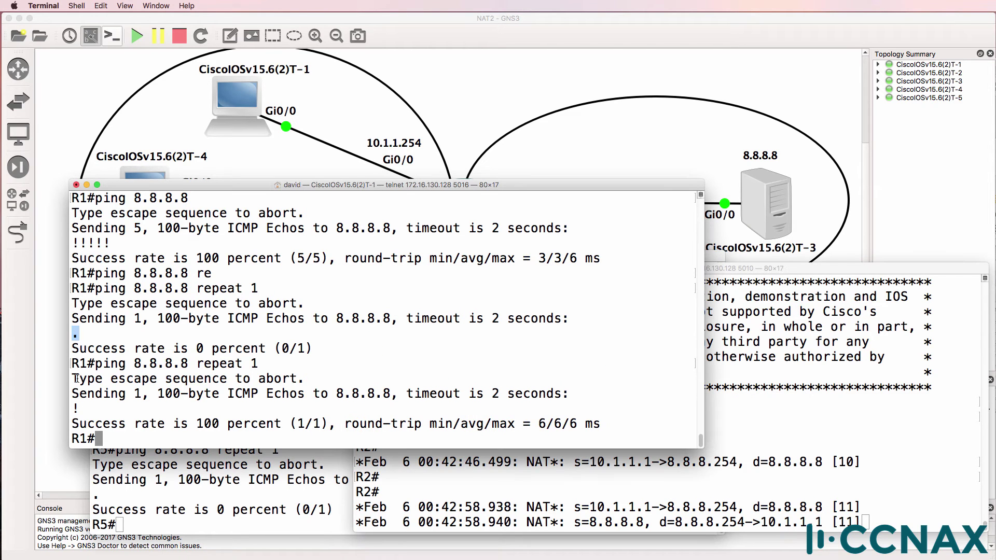
{"action": "left_click_drag", "start_coordinate": [92, 410], "coordinate": [68, 407]}
Rerun R1's single ping and mark R2's translations of 10.1.1.1 to 8.8.8.254 and back.
{"action": "key", "text": "Up"}
{"action": "key", "text": "Return"}
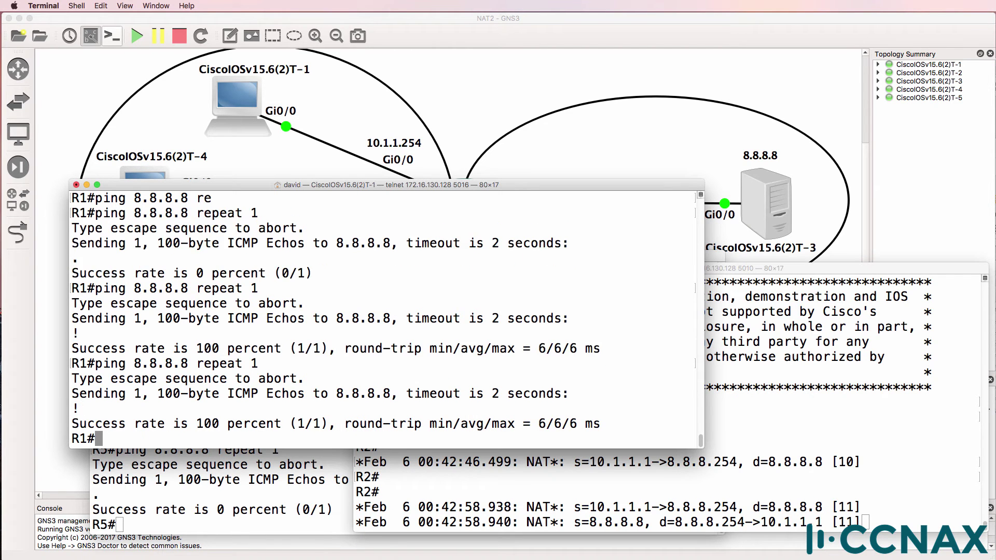
{"action": "left_click", "coordinate": [938, 425]}
{"action": "left_click_drag", "start_coordinate": [568, 507], "coordinate": [877, 502]}
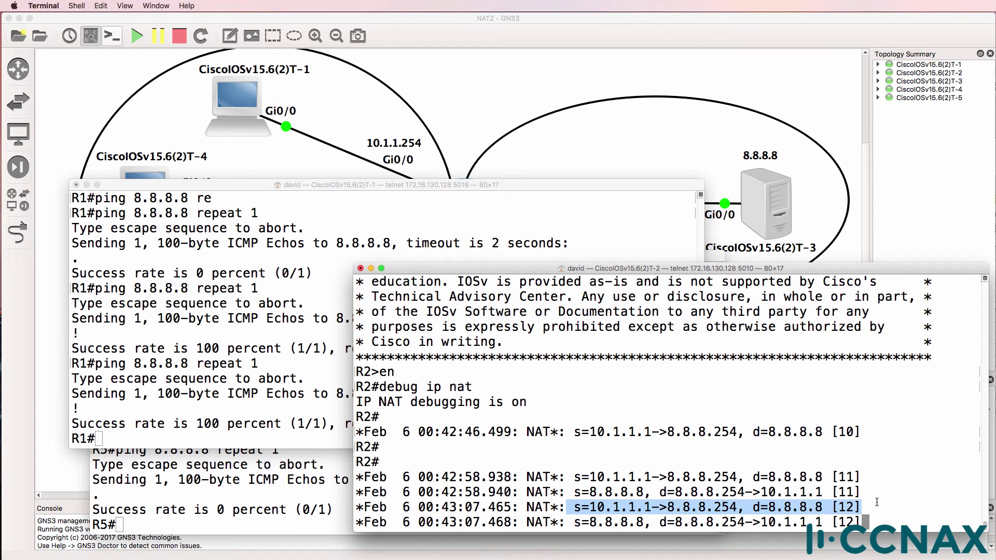
{"action": "left_click_drag", "start_coordinate": [574, 522], "coordinate": [864, 523]}
Send two single pings from R5 to 8.8.8.8, checking R2 for NAT translations each time.
{"action": "key", "text": "super+grave"}
{"action": "key", "text": "Up"}
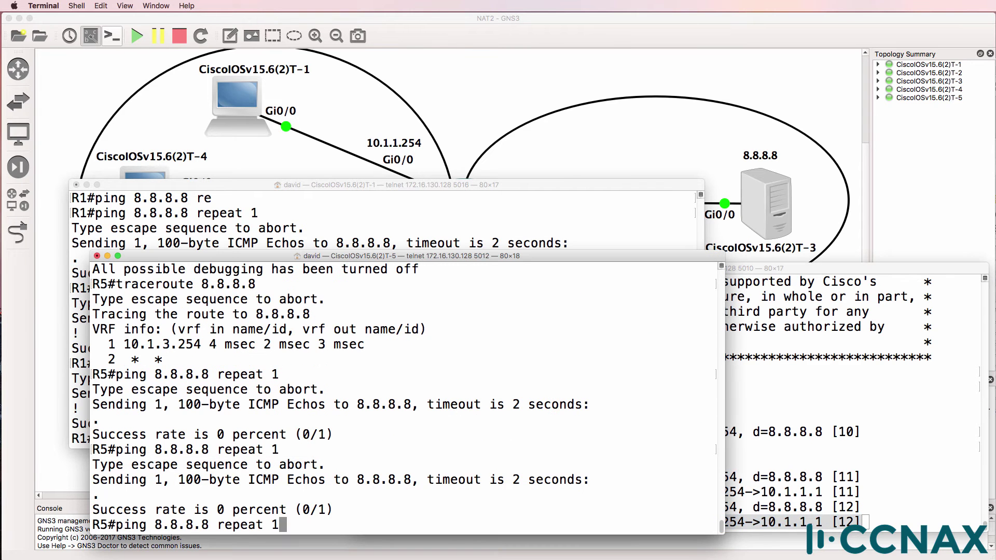
{"action": "key", "text": "Return"}
{"action": "key", "text": "super+grave"}
{"action": "key", "text": "Return"}
{"action": "key", "text": "Return"}
{"action": "key", "text": "Return"}
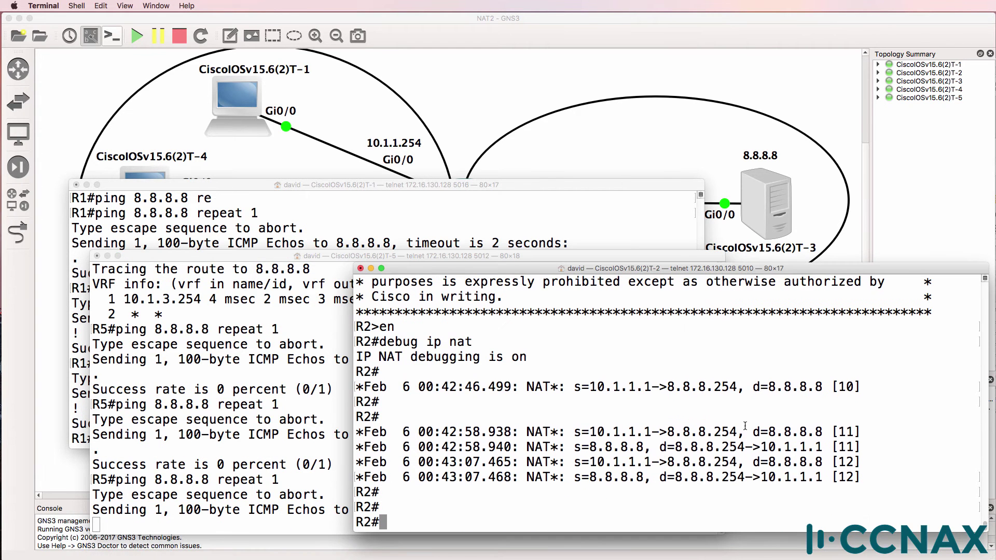
{"action": "key", "text": "super+grave"}
{"action": "key", "text": "Up"}
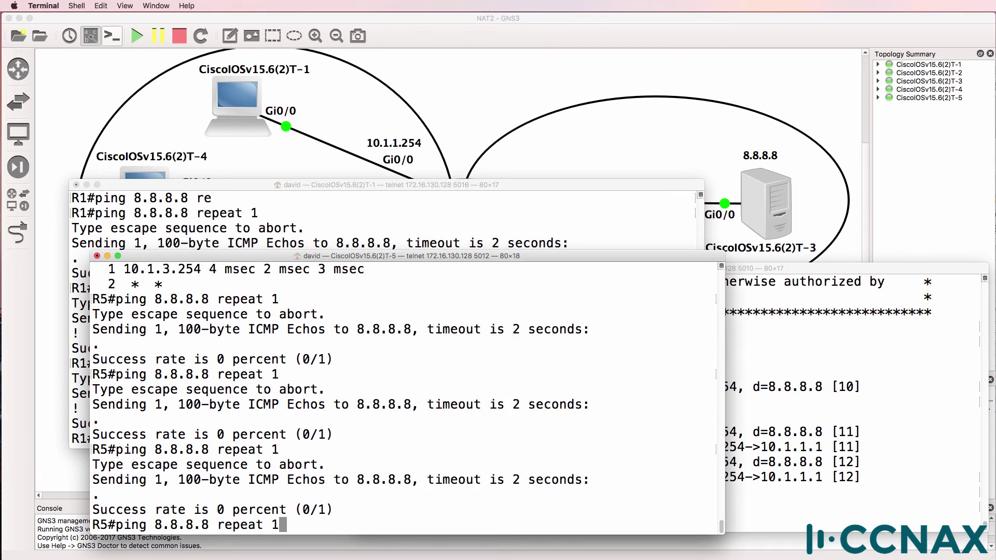
{"action": "key", "text": "Return"}
{"action": "left_click", "coordinate": [889, 405]}
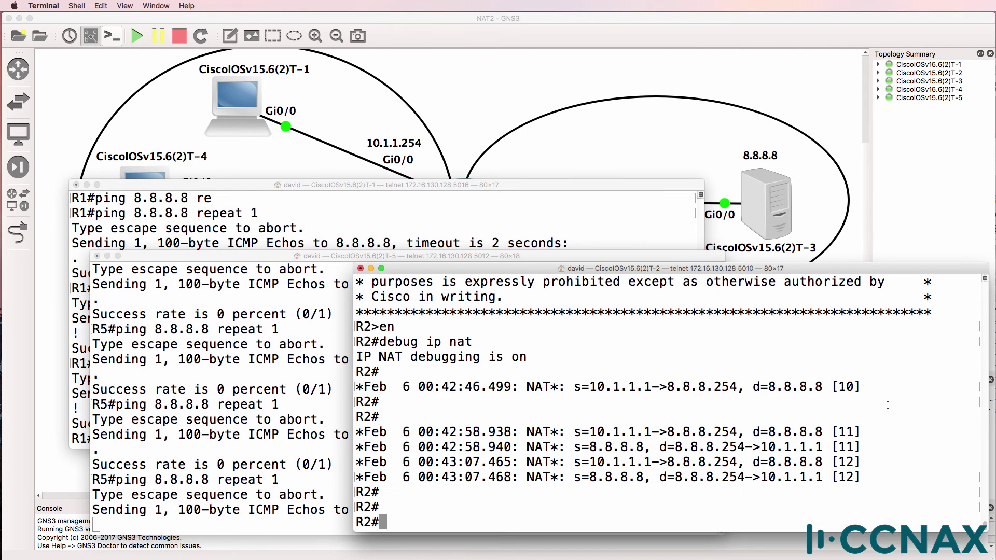
Reopen R5's console from the GNS3 topology and repeat its single ping, checking R2 again.
{"action": "left_click", "coordinate": [509, 32]}
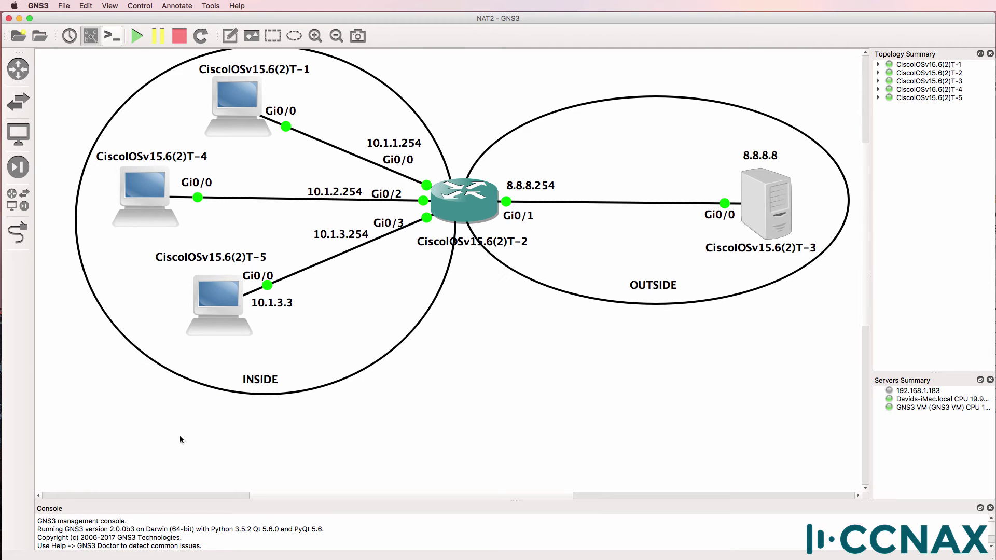
{"action": "double_click", "coordinate": [204, 315]}
{"action": "key", "text": "Up"}
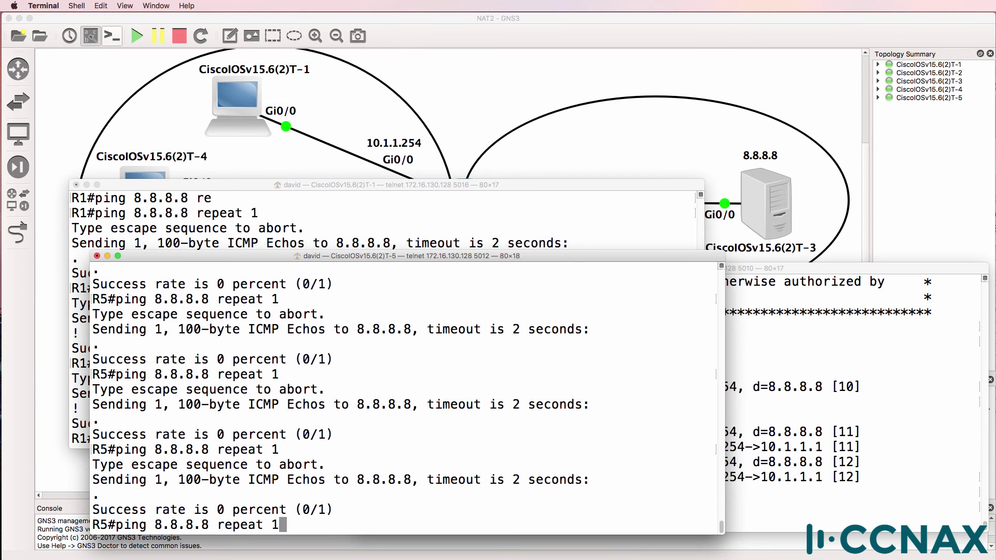
{"action": "key", "text": "Return"}
{"action": "left_click", "coordinate": [872, 465]}
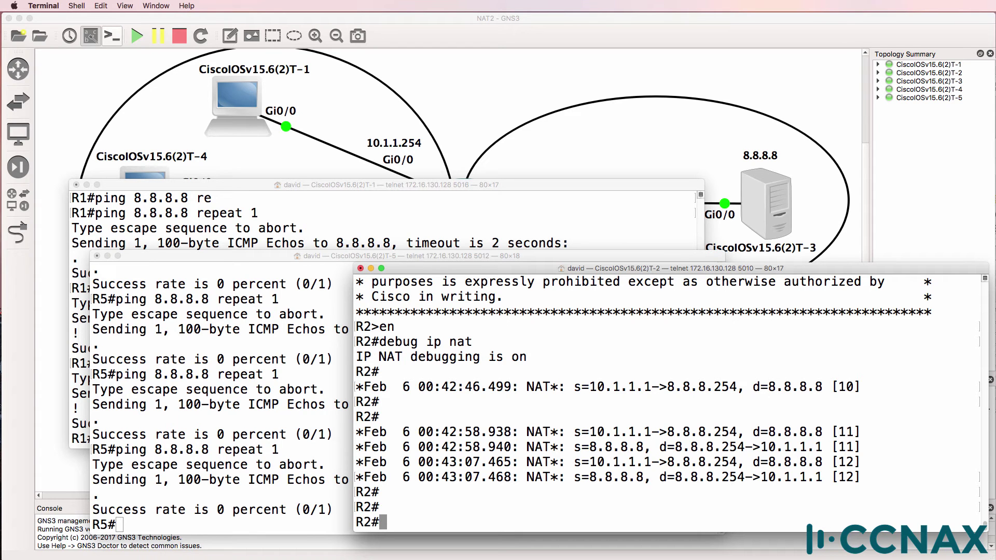
Show R2's NAT translations, highlighting R1's three ping entries and the entry-expiry log message.
{"action": "type", "text": "sh ip nat tr"}
{"action": "key", "text": "Tab"}
{"action": "key", "text": "Return"}
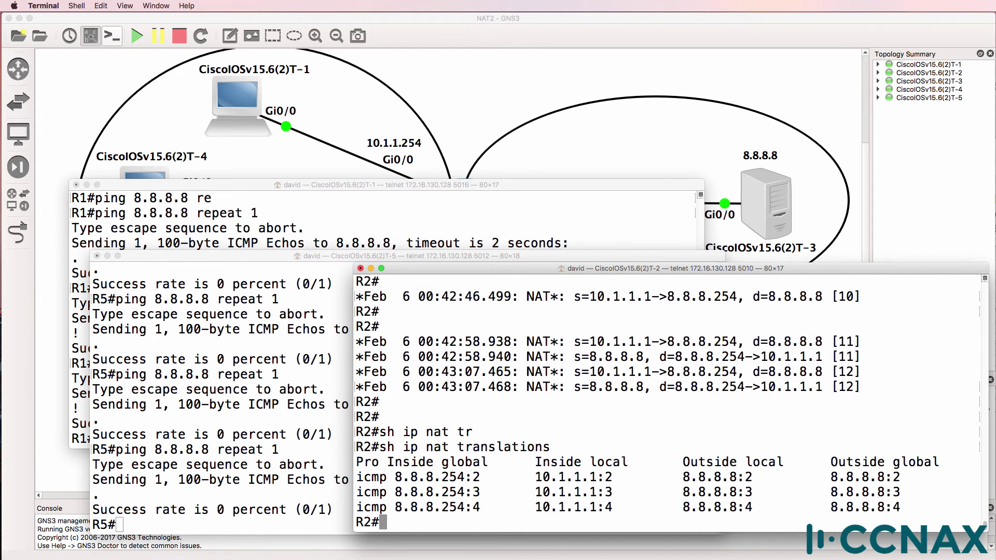
{"action": "left_click_drag", "start_coordinate": [536, 476], "coordinate": [642, 493]}
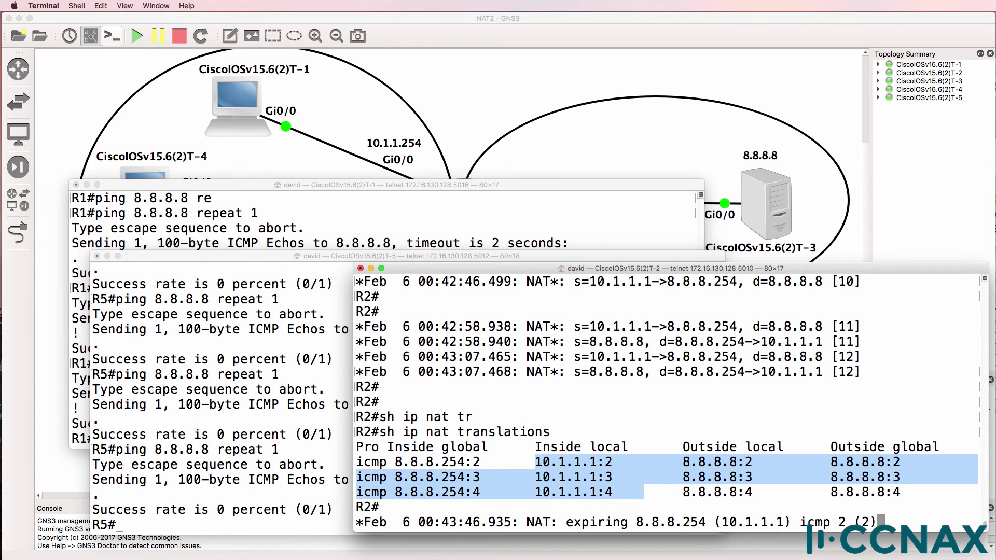
{"action": "key", "text": "Return"}
{"action": "key", "text": "Up"}
{"action": "key", "text": "Return"}
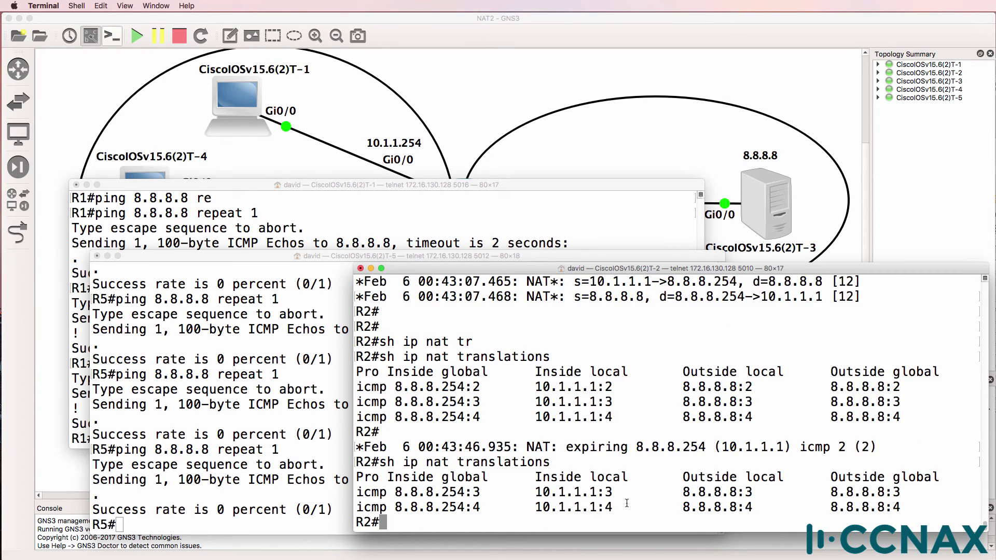
{"action": "left_click_drag", "start_coordinate": [581, 448], "coordinate": [921, 447]}
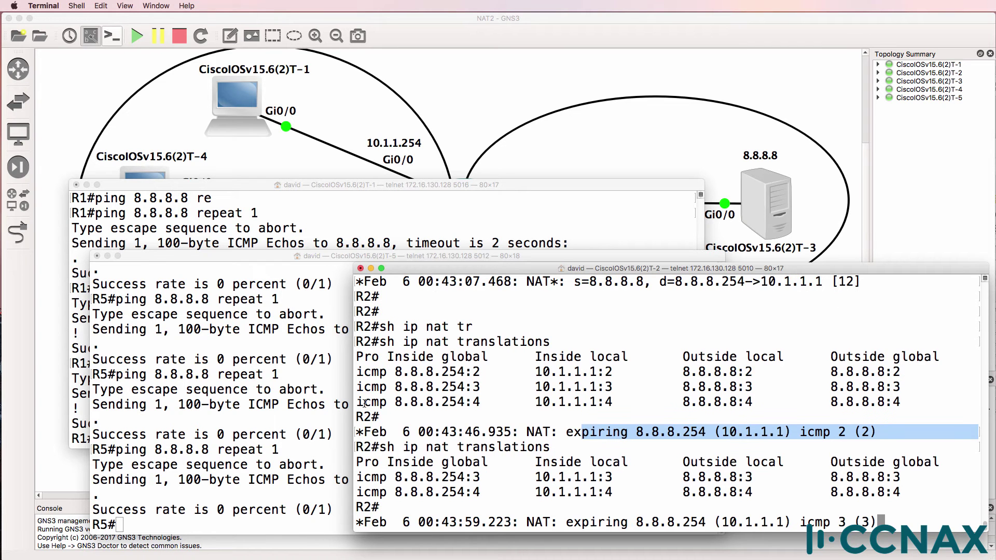
Re-check R2's NAT translation table twice as entries expire, then type 'sh run'.
{"action": "key", "text": "Return"}
{"action": "key", "text": "Up"}
{"action": "key", "text": "Return"}
{"action": "left_click", "coordinate": [103, 528]}
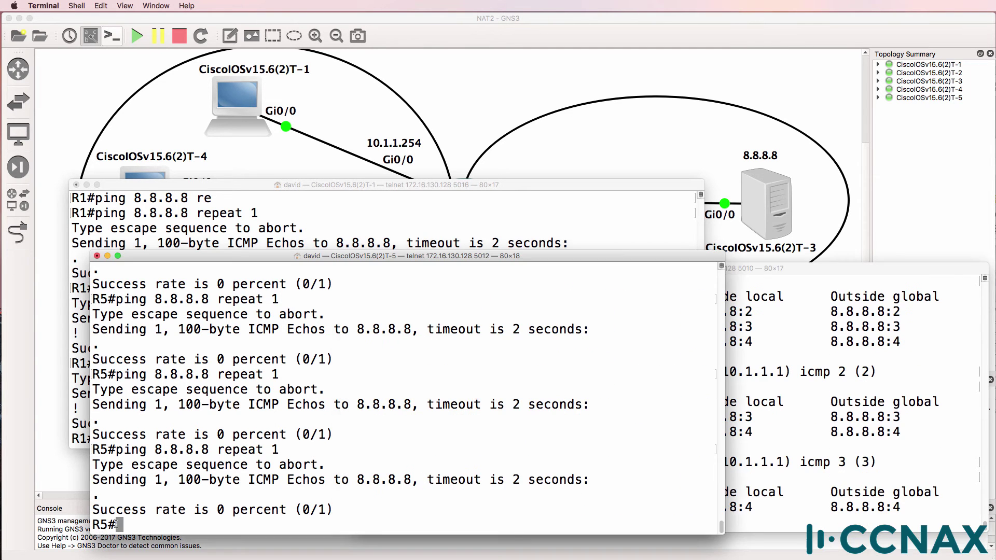
{"action": "left_click", "coordinate": [756, 412]}
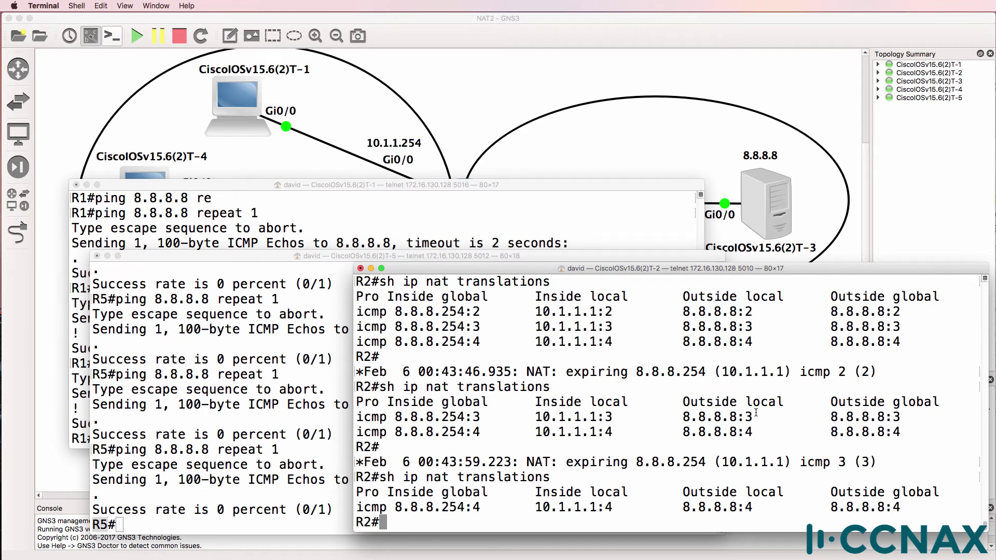
{"action": "key", "text": "Up"}
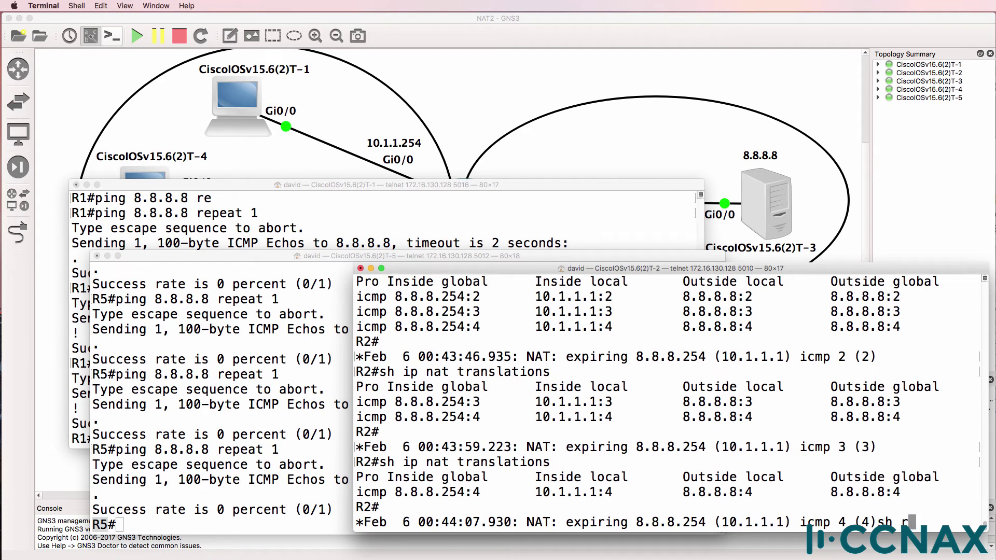
{"action": "key", "text": "Return"}
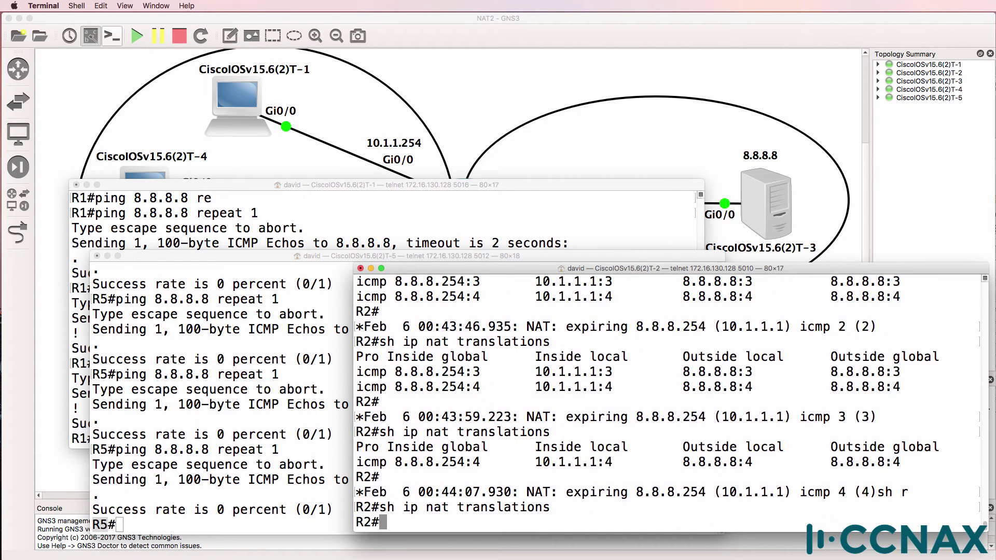
{"action": "type", "text": "sh run"}
Display R2's running configuration and highlight 'ip nat inside' on Gi0/0.
{"action": "key", "text": "Return"}
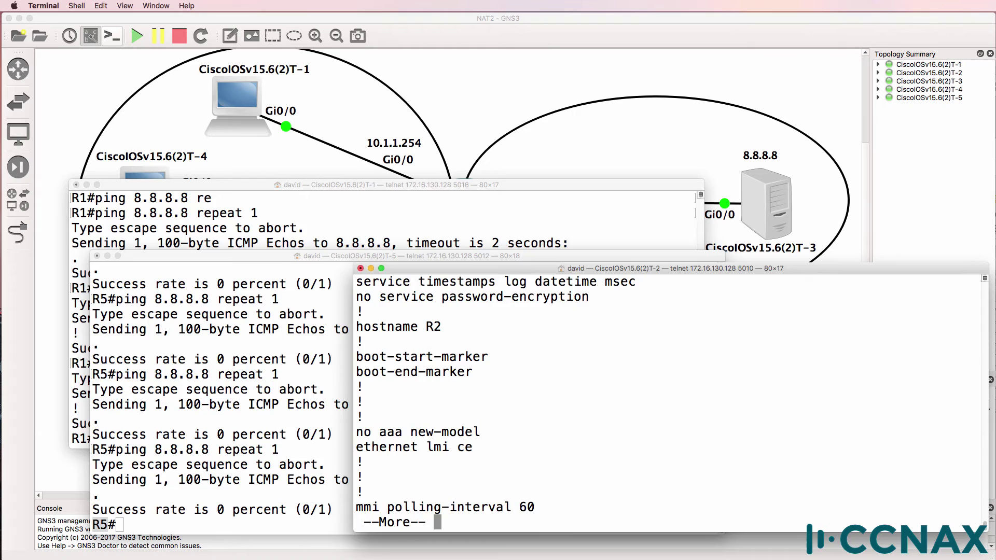
{"action": "key", "text": "super+Tab"}
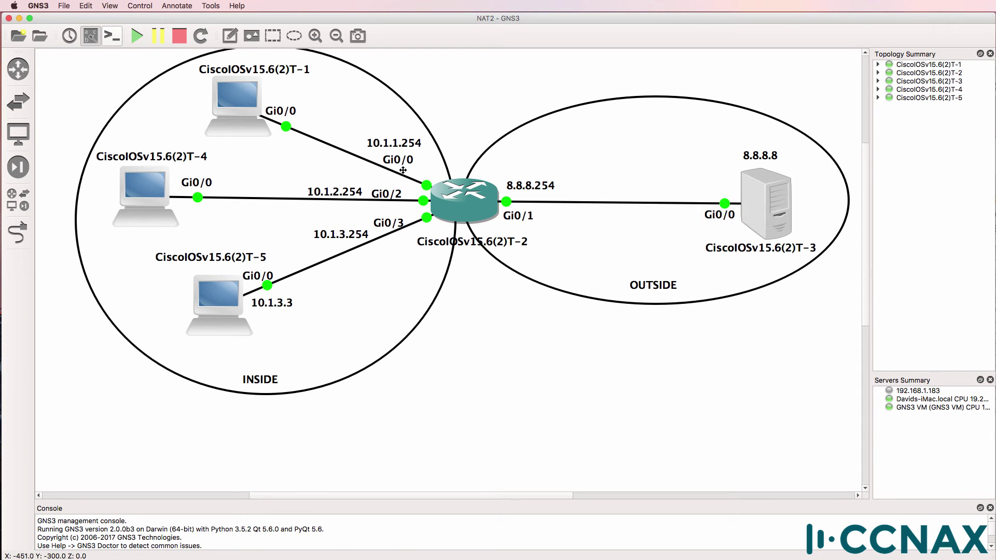
{"action": "key", "text": "super+Tab"}
{"action": "key", "text": "space"}
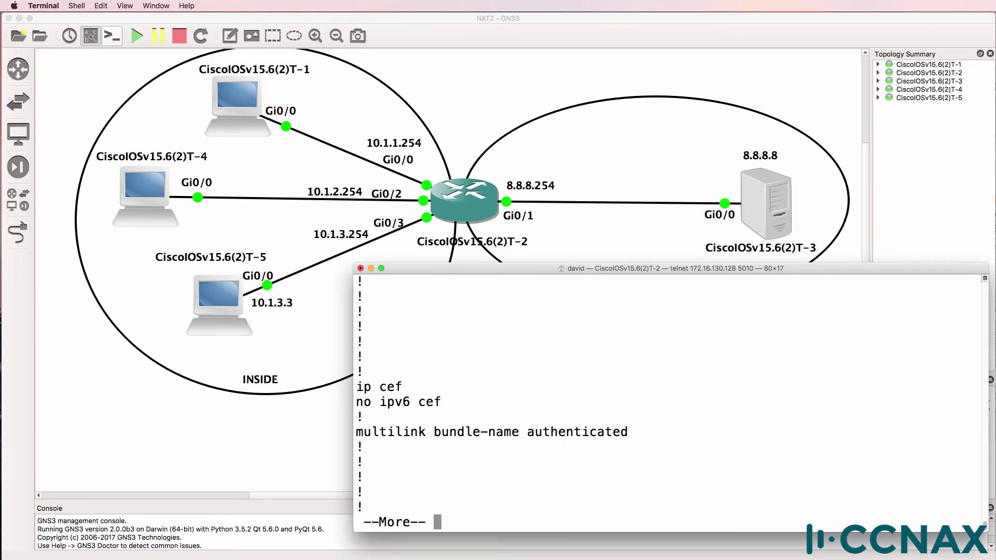
{"action": "key", "text": "space"}
{"action": "key", "text": "Return"}
{"action": "key", "text": "Return"}
{"action": "key", "text": "Return"}
{"action": "key", "text": "Return"}
{"action": "key", "text": "Return"}
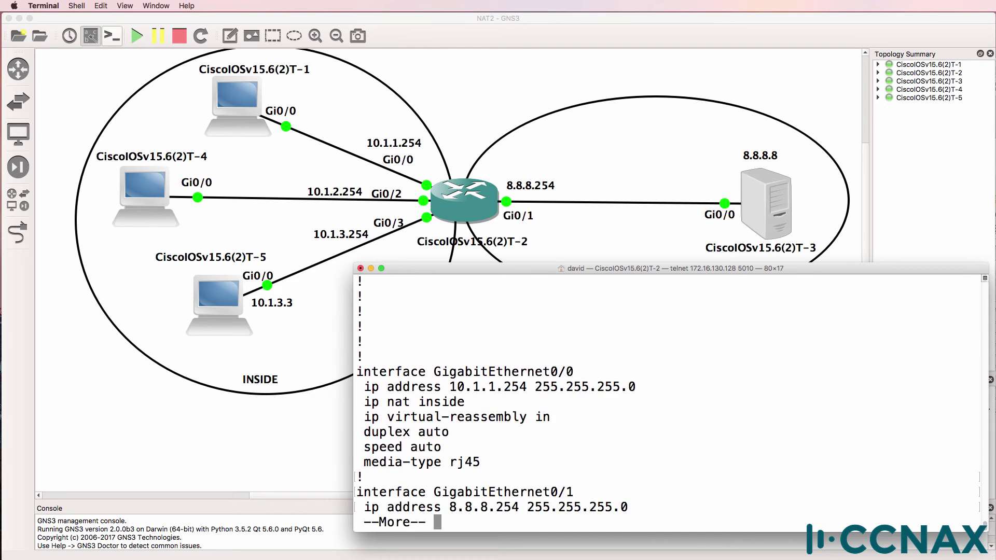
{"action": "left_click_drag", "start_coordinate": [379, 341], "coordinate": [568, 446]}
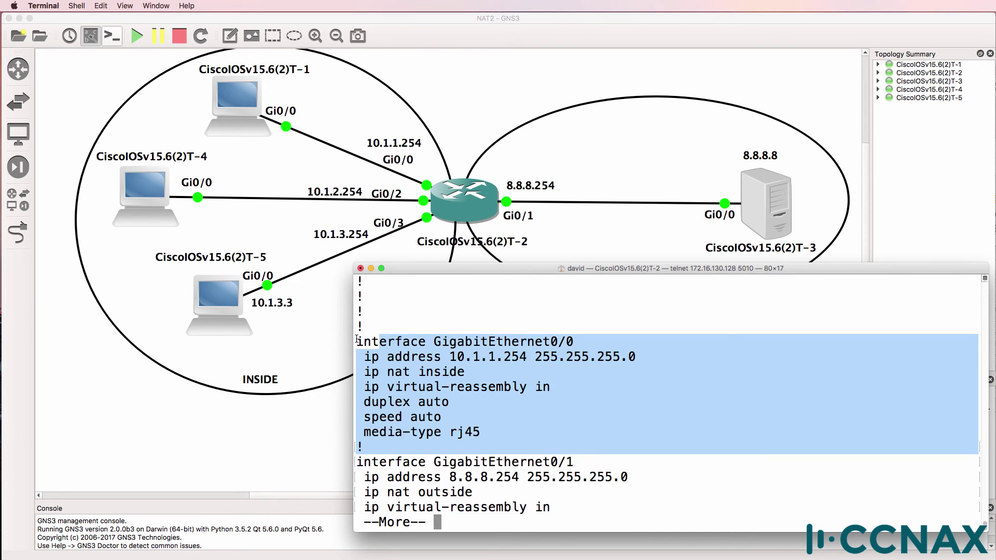
{"action": "left_click_drag", "start_coordinate": [358, 342], "coordinate": [602, 447]}
{"action": "left_click_drag", "start_coordinate": [465, 372], "coordinate": [359, 371]}
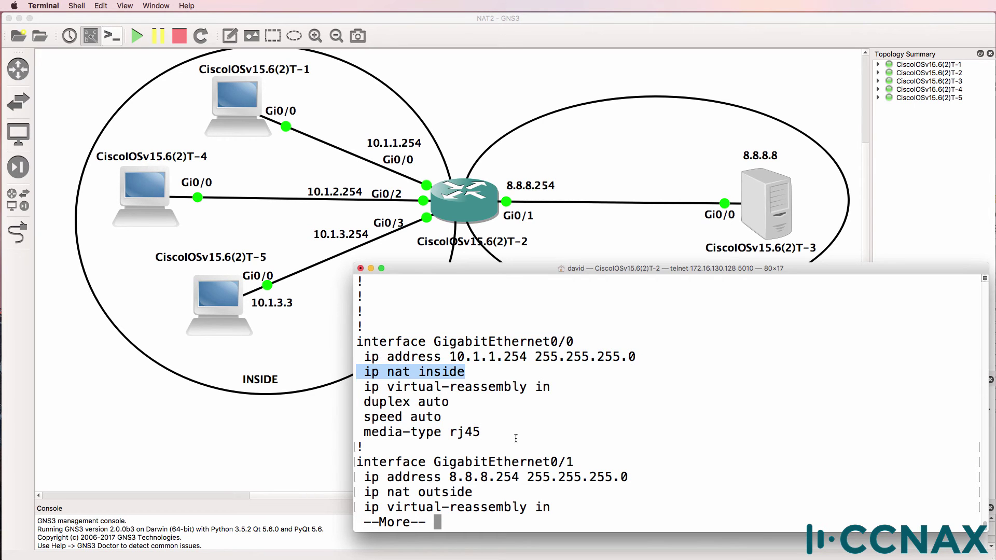
Highlight 'ip nat outside' on interface GigabitEthernet0/1.
{"action": "key", "text": "Return"}
{"action": "key", "text": "Return"}
{"action": "key", "text": "Return"}
{"action": "key", "text": "Return"}
{"action": "key", "text": "Return"}
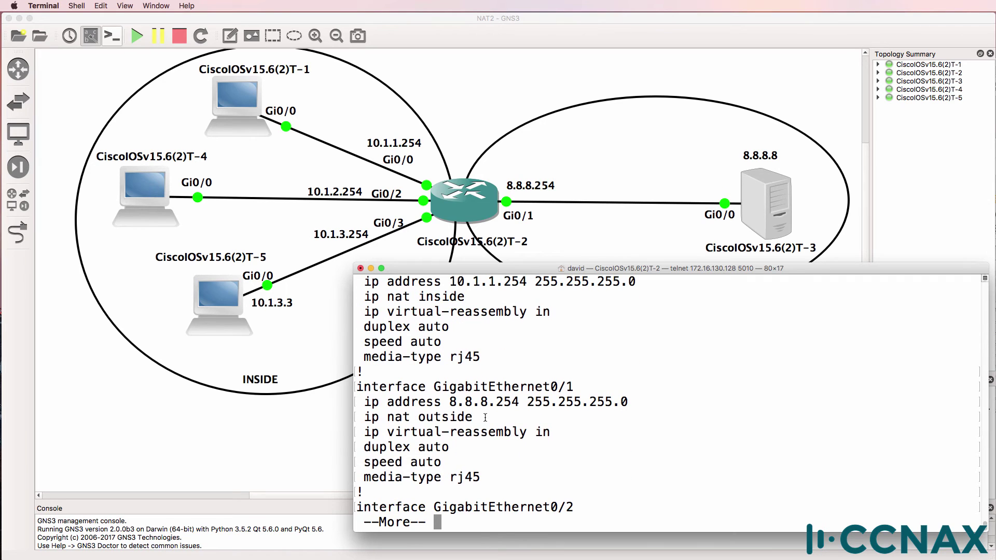
{"action": "left_click_drag", "start_coordinate": [485, 418], "coordinate": [344, 413]}
{"action": "left_click_drag", "start_coordinate": [580, 389], "coordinate": [326, 383]}
{"action": "left_click_drag", "start_coordinate": [472, 416], "coordinate": [347, 412]}
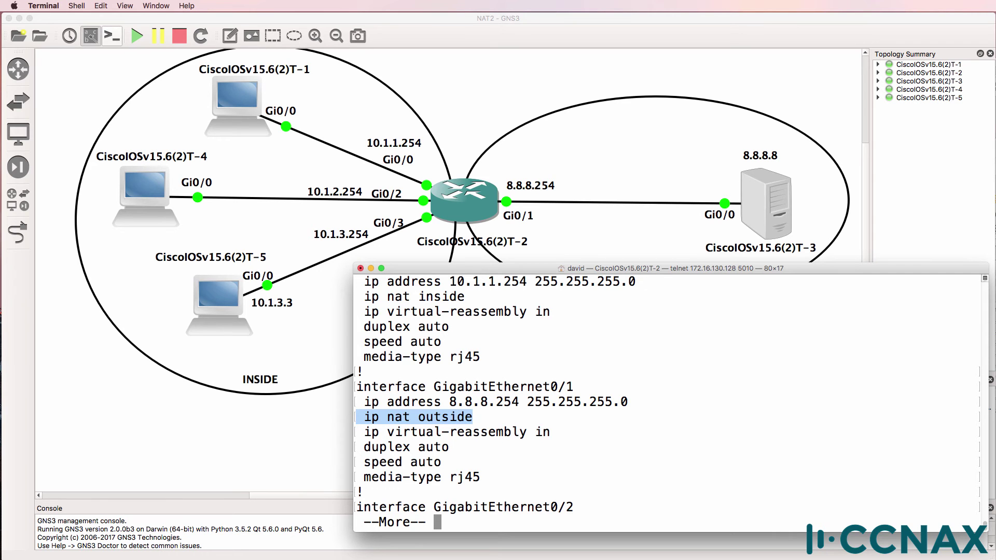
Highlight 'ip nat inside' on Gi0/2 and Gi0/3, then page onward.
{"action": "key", "text": "Return"}
{"action": "key", "text": "Return"}
{"action": "key", "text": "Return"}
{"action": "key", "text": "Return"}
{"action": "key", "text": "Return"}
{"action": "key", "text": "Return"}
{"action": "key", "text": "Return"}
{"action": "key", "text": "Return"}
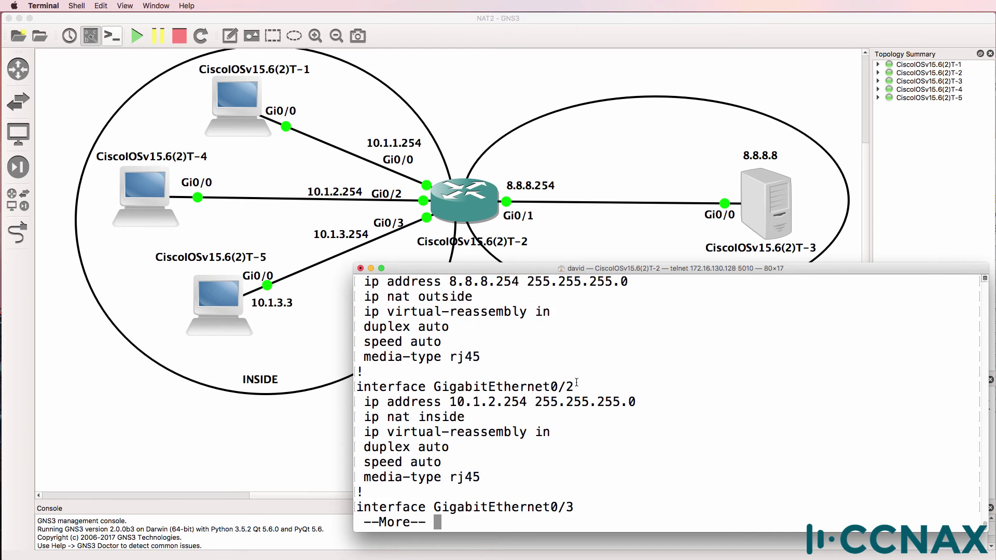
{"action": "left_click_drag", "start_coordinate": [576, 387], "coordinate": [434, 386]}
{"action": "left_click_drag", "start_coordinate": [466, 416], "coordinate": [353, 417]}
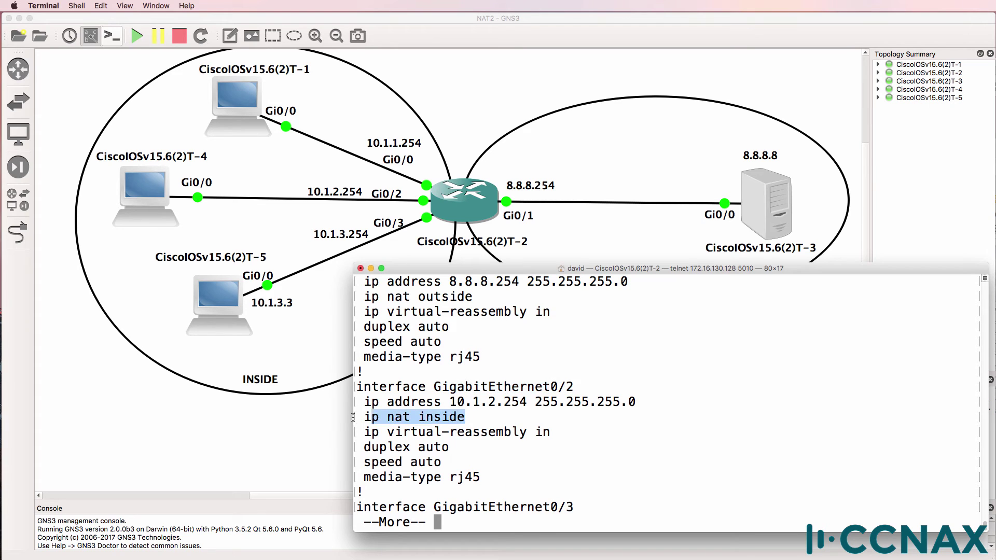
{"action": "key", "text": "Return"}
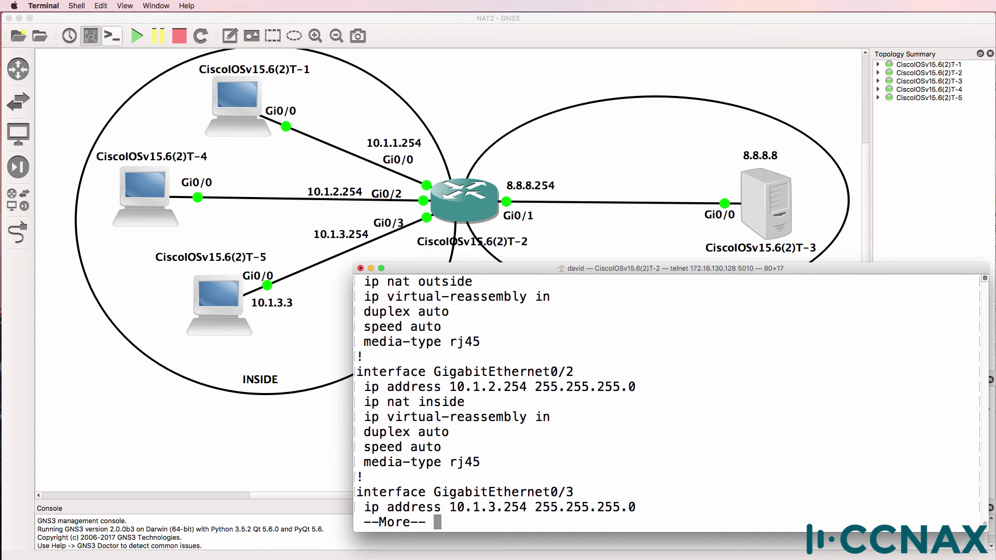
{"action": "key", "text": "Return"}
{"action": "key", "text": "Return"}
{"action": "key", "text": "Return"}
{"action": "key", "text": "Return"}
{"action": "key", "text": "Return"}
{"action": "key", "text": "Return"}
{"action": "key", "text": "Return"}
{"action": "left_click_drag", "start_coordinate": [574, 387], "coordinate": [343, 387]}
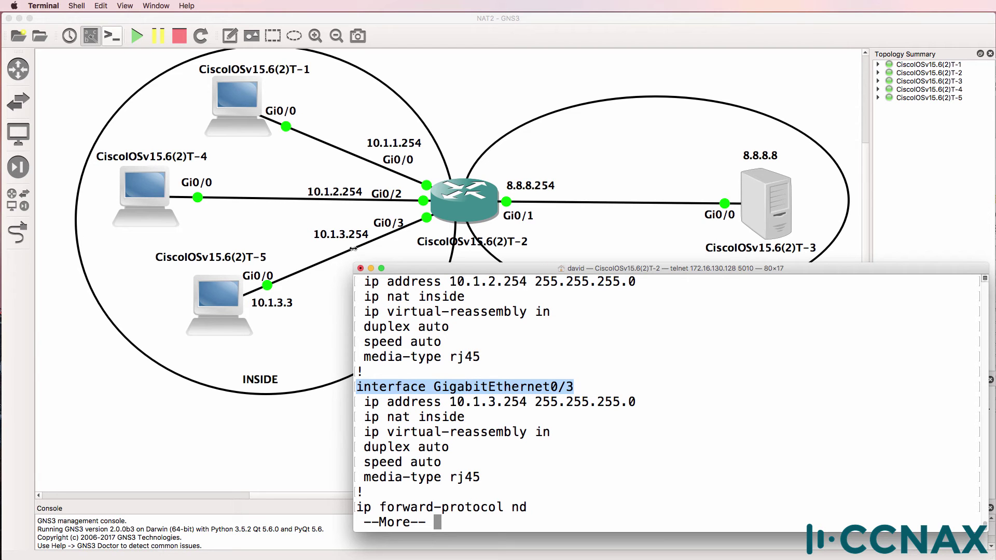
{"action": "left_click_drag", "start_coordinate": [465, 417], "coordinate": [348, 419]}
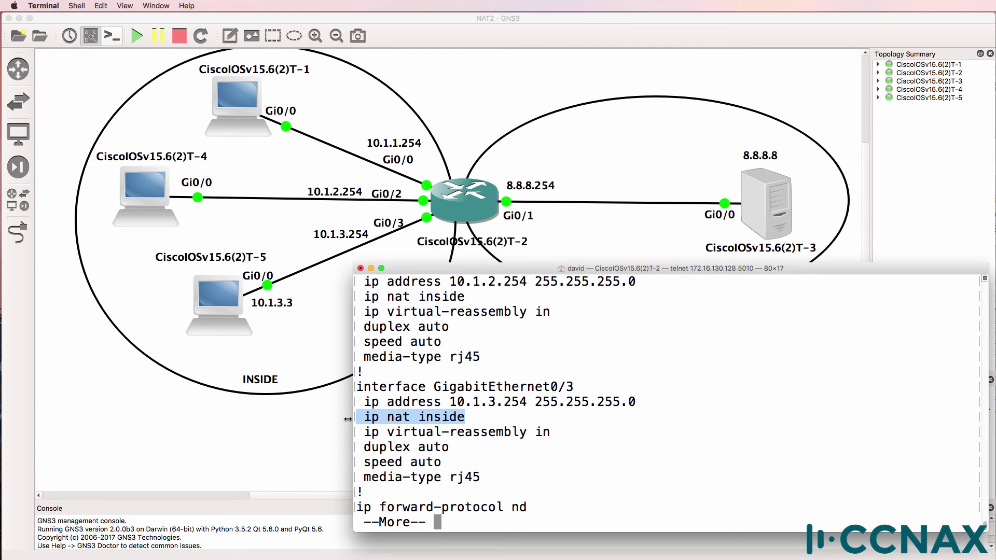
{"action": "key", "text": "space"}
{"action": "scroll", "coordinate": [419, 370], "scroll_direction": "up", "scroll_amount": 5}
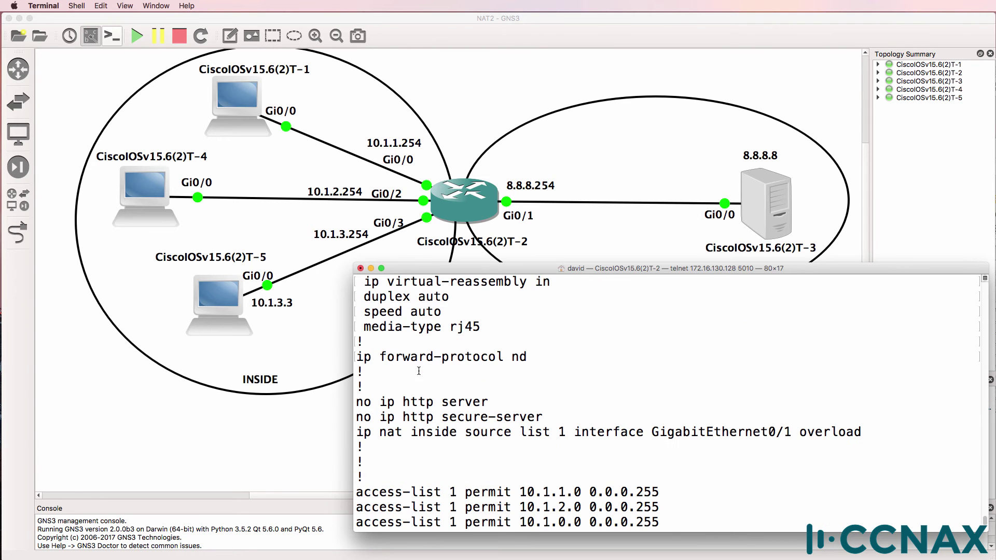
{"action": "left_click_drag", "start_coordinate": [358, 433], "coordinate": [896, 432]}
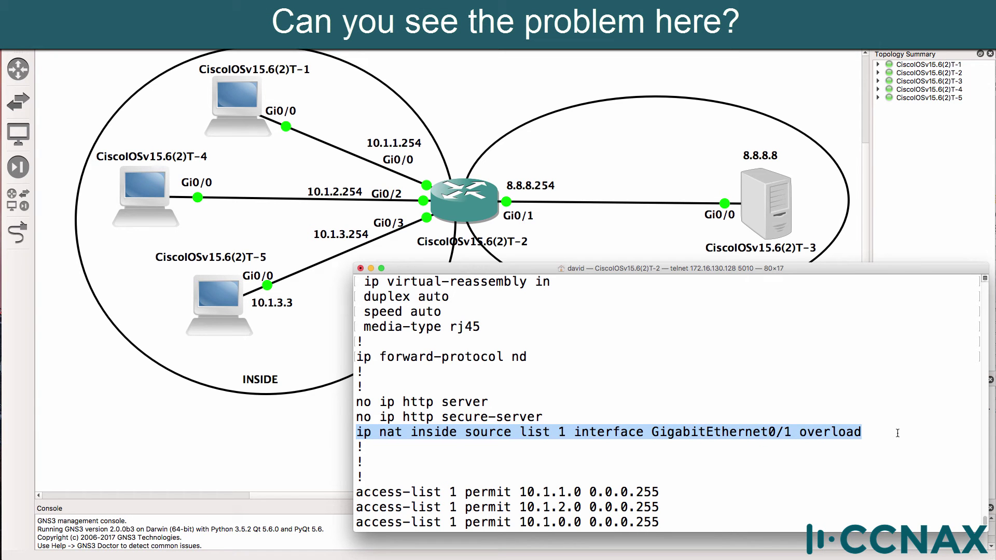
{"action": "left_click_drag", "start_coordinate": [550, 432], "coordinate": [888, 425]}
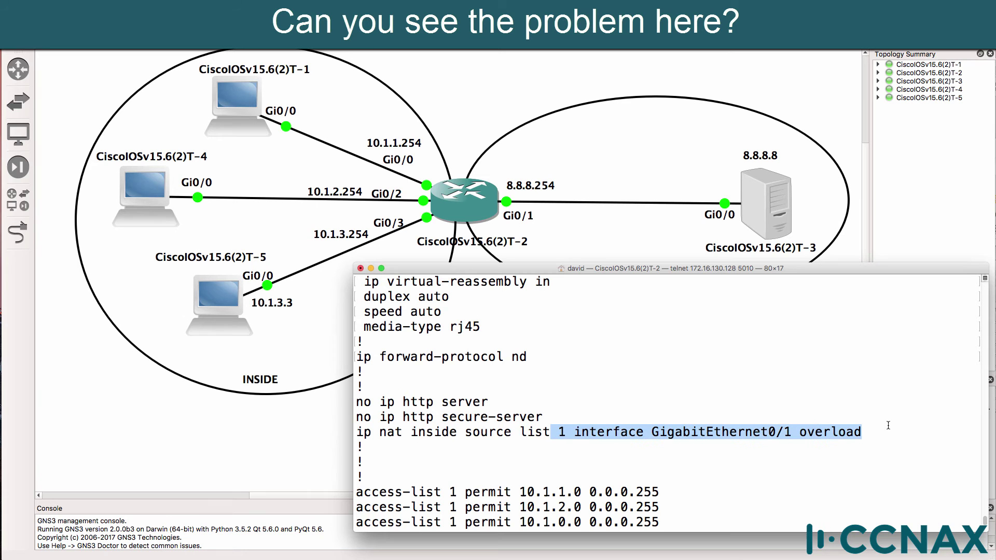
{"action": "scroll", "coordinate": [875, 425], "scroll_direction": "down", "scroll_amount": 2}
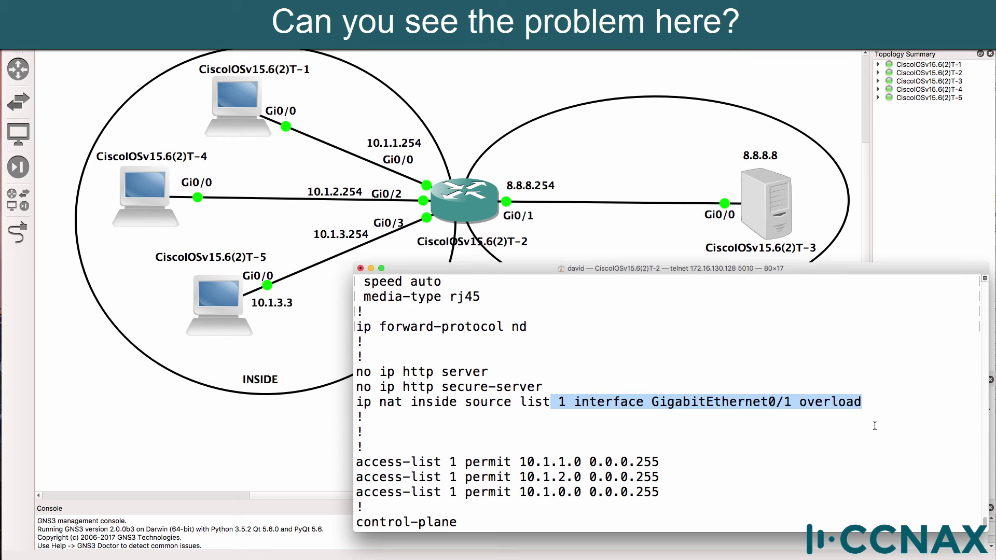
{"action": "left_click", "coordinate": [530, 400]}
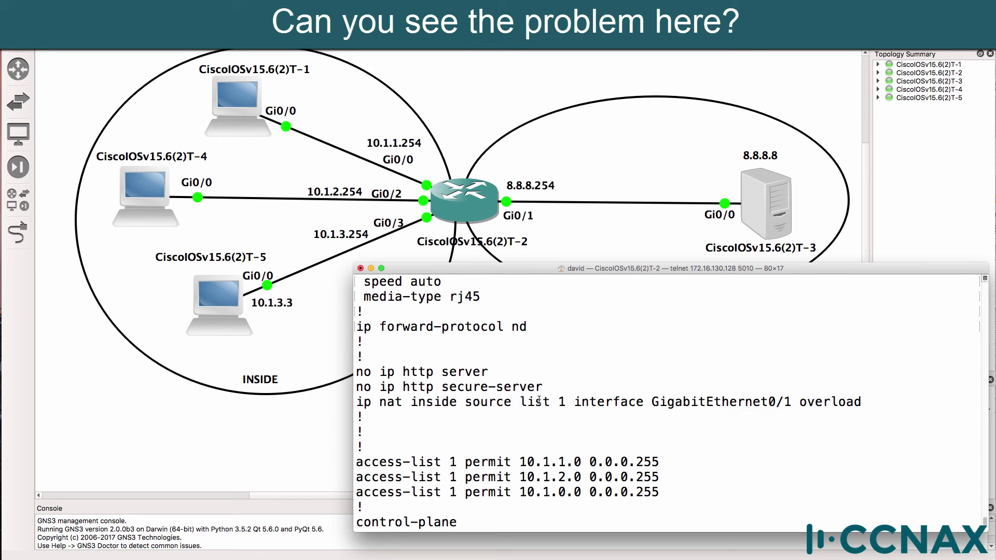
{"action": "left_click_drag", "start_coordinate": [551, 402], "coordinate": [574, 401]}
{"action": "left_click_drag", "start_coordinate": [448, 463], "coordinate": [740, 462]}
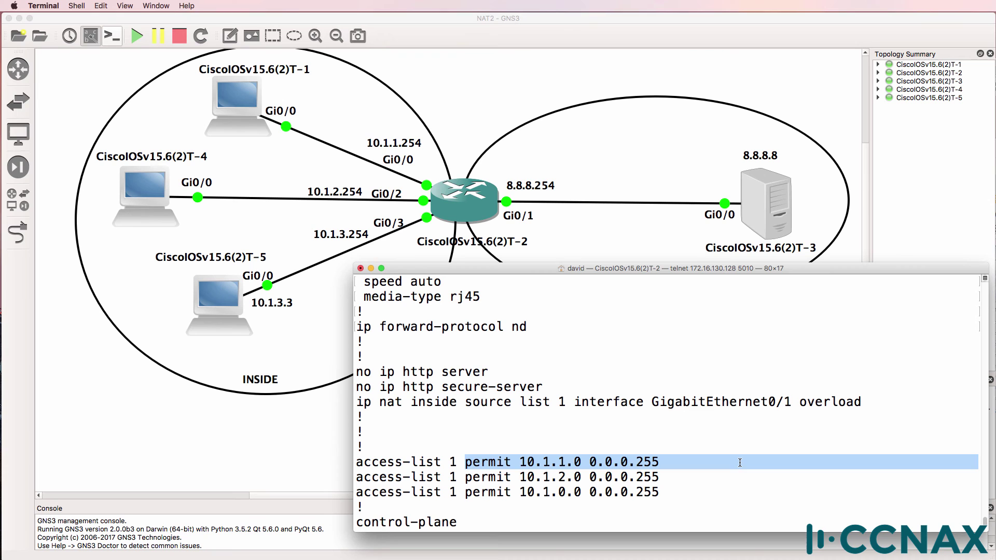
{"action": "left_click_drag", "start_coordinate": [519, 477], "coordinate": [664, 476]}
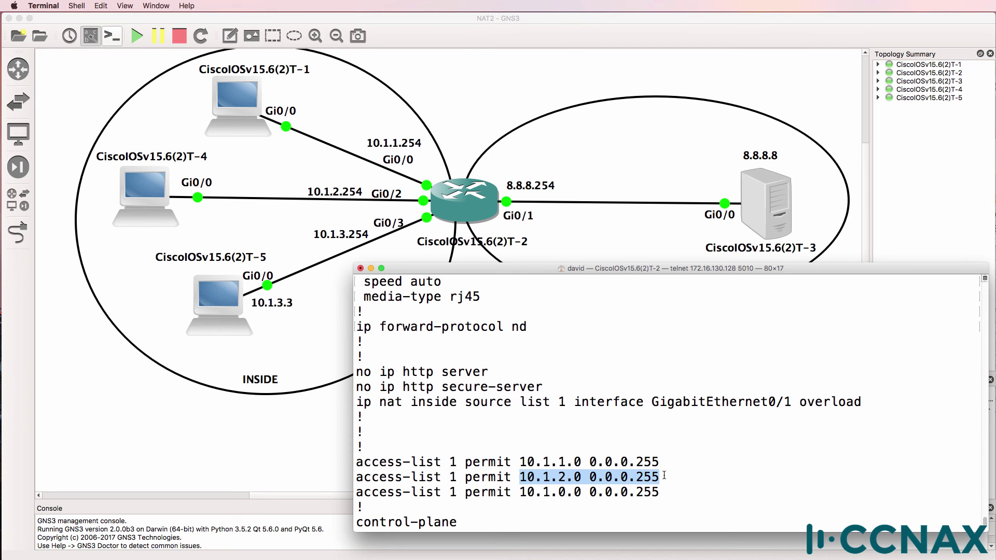
{"action": "left_click_drag", "start_coordinate": [519, 492], "coordinate": [666, 491]}
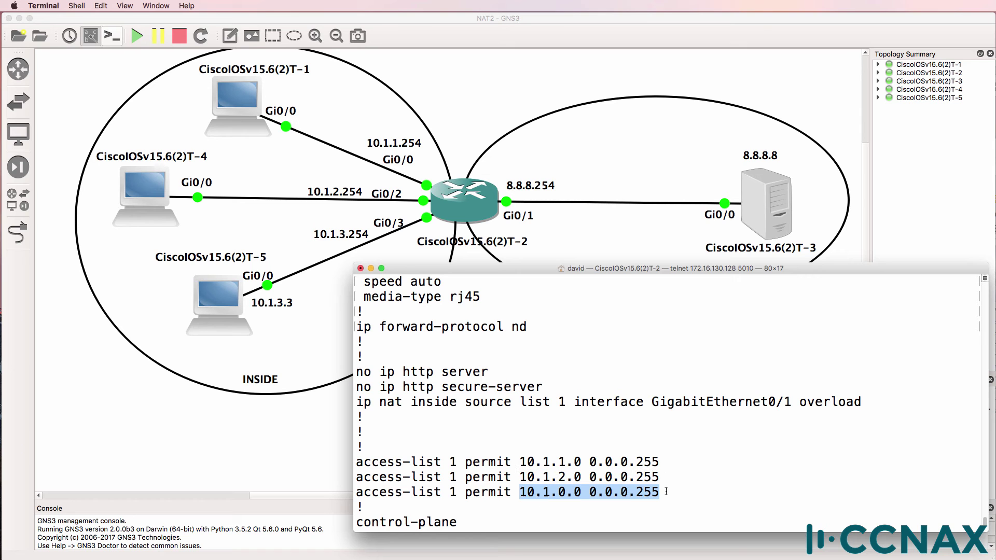
{"action": "left_click_drag", "start_coordinate": [590, 462], "coordinate": [656, 461]}
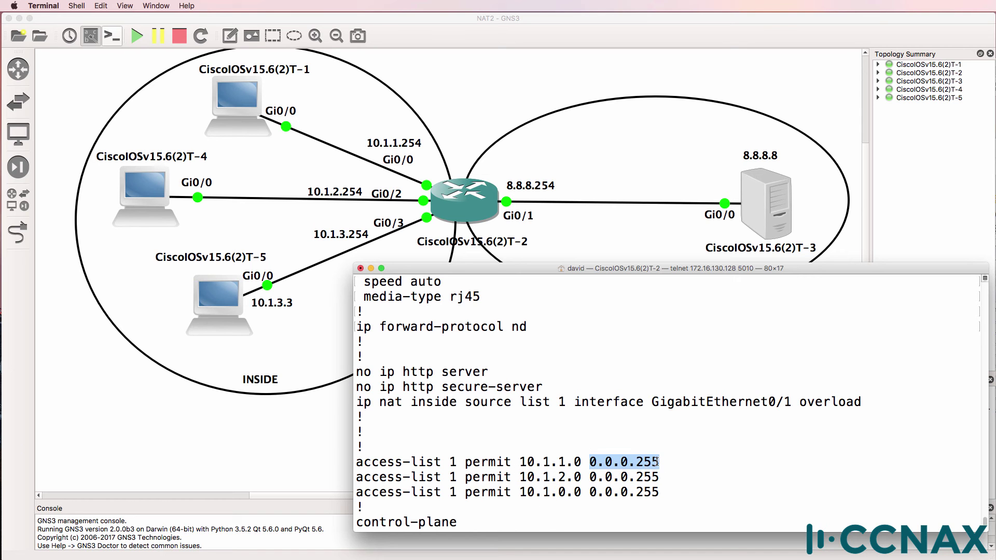
{"action": "left_click_drag", "start_coordinate": [590, 462], "coordinate": [596, 466]}
{"action": "left_click_drag", "start_coordinate": [519, 463], "coordinate": [536, 465]}
{"action": "left_click_drag", "start_coordinate": [634, 461], "coordinate": [660, 463]}
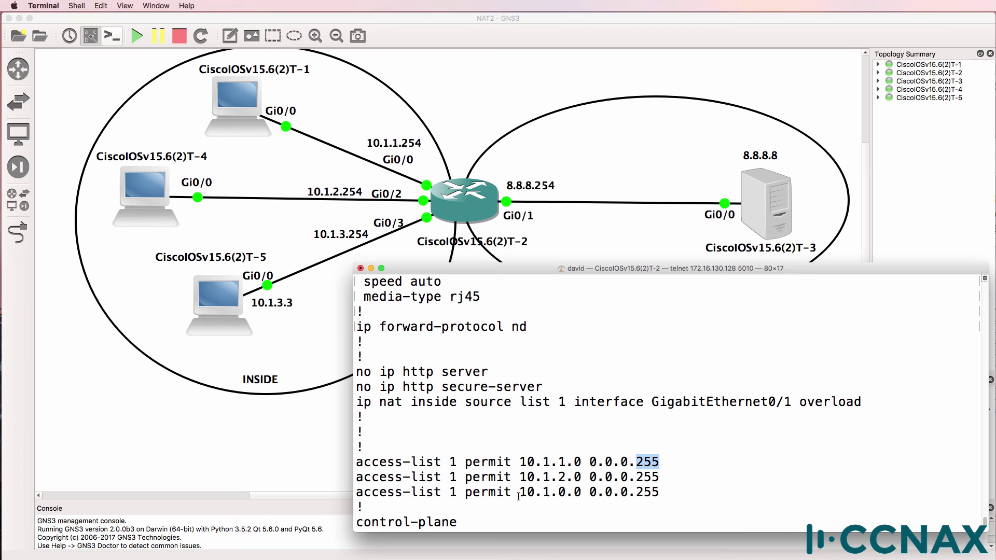
{"action": "left_click_drag", "start_coordinate": [519, 492], "coordinate": [676, 493]}
{"action": "left_click", "coordinate": [596, 493]}
{"action": "left_click_drag", "start_coordinate": [520, 493], "coordinate": [554, 491]}
{"action": "left_click", "coordinate": [610, 493]}
{"action": "left_click_drag", "start_coordinate": [628, 493], "coordinate": [573, 493]}
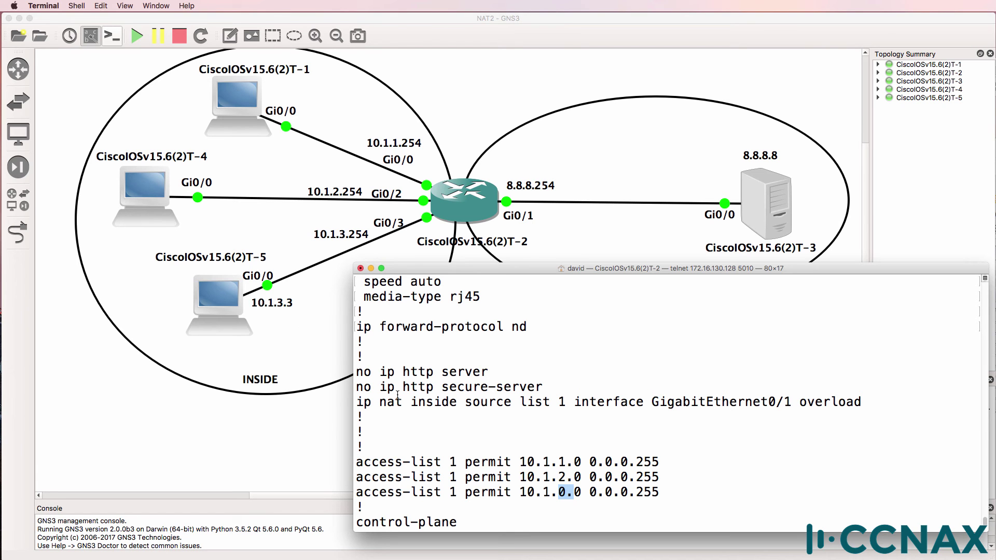
{"action": "left_click_drag", "start_coordinate": [666, 496], "coordinate": [354, 492]}
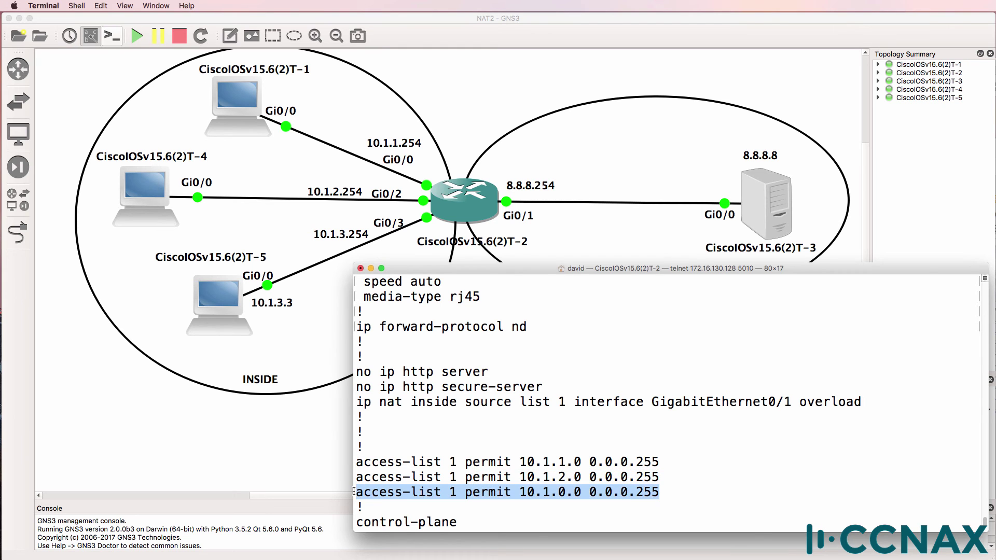
On R2, add 'access-list 1 permit 10.1.3.0 0.0.0.255' in global configuration mode.
{"action": "type", "text": "conf t"}
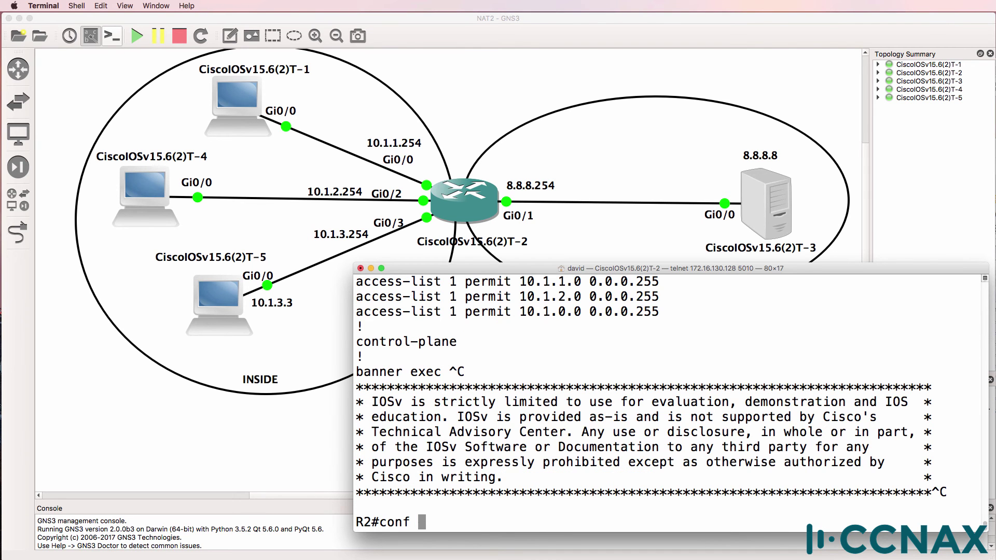
{"action": "key", "text": "Return"}
{"action": "type", "text": "acc"}
{"action": "key", "text": "Tab"}
{"action": "type", "text": "1"}
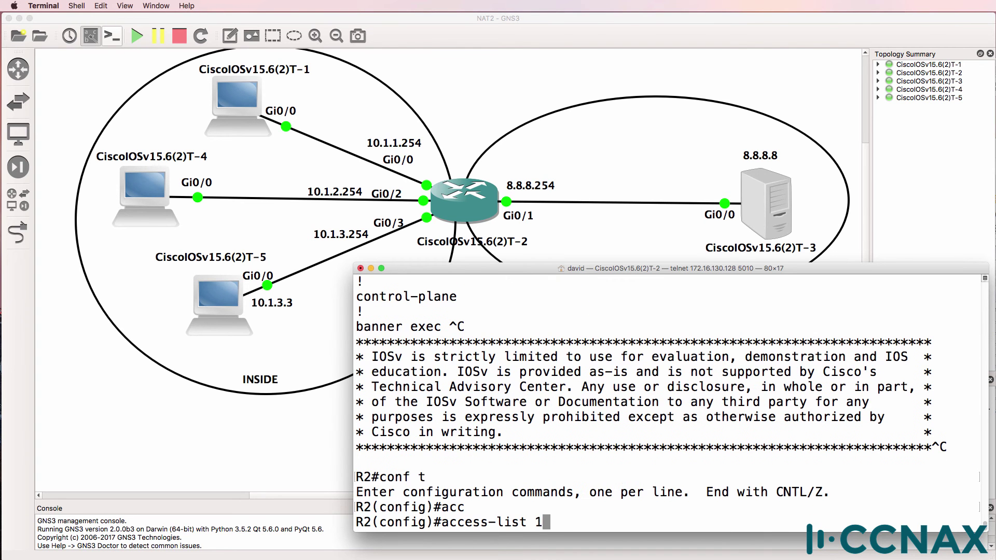
{"action": "type", "text": " p"}
{"action": "type", "text": "e"}
{"action": "type", "text": "r"}
{"action": "key", "text": "Tab"}
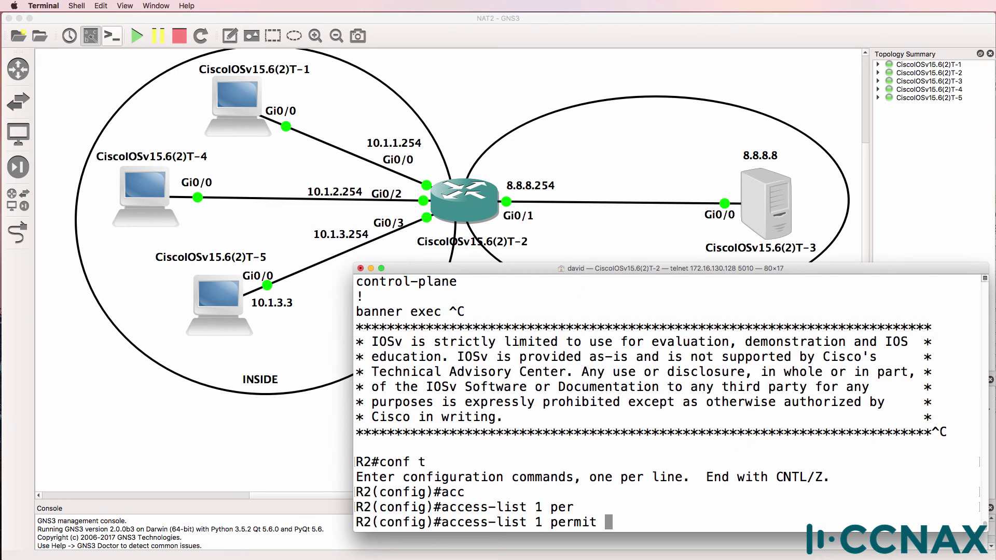
{"action": "type", "text": "?10.1.1"}
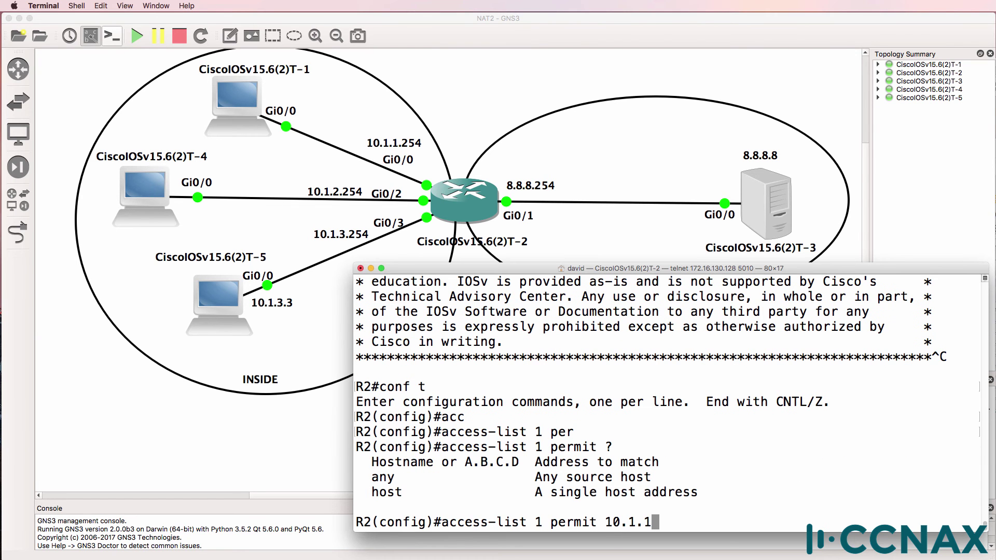
{"action": "key", "text": "BackSpace"}
{"action": "type", "text": "3.0 0.0."}
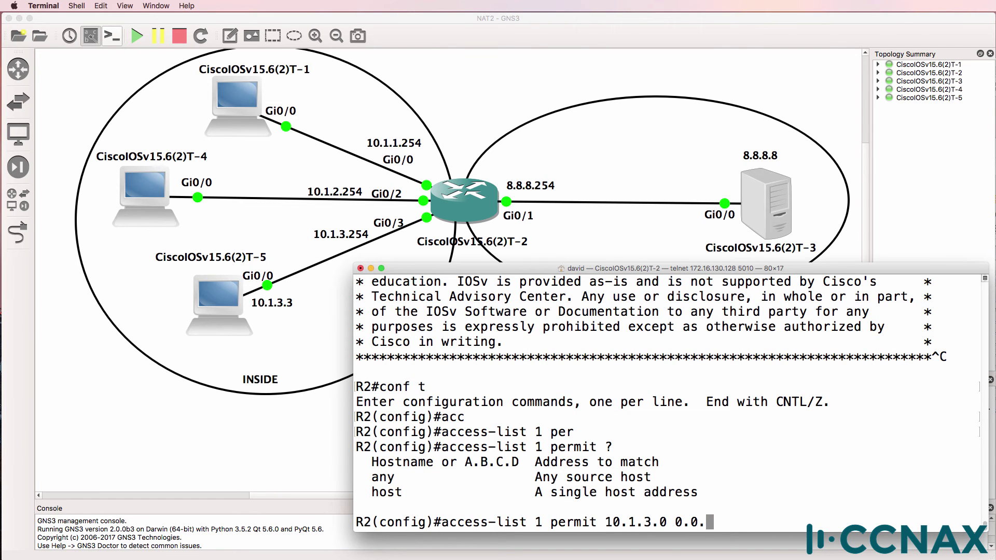
{"action": "type", "text": "0.255"}
{"action": "key", "text": "Return"}
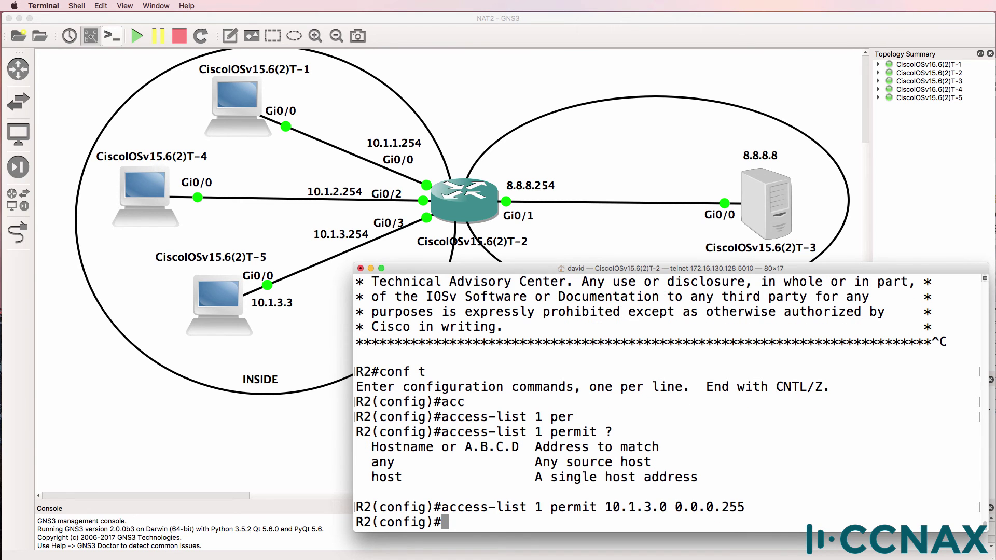
{"action": "type", "text": "end"}
{"action": "key", "text": "Return"}
Show access list 1 on R2 to confirm the new 10.1.3.0 entry 40.
{"action": "type", "text": "sh "}
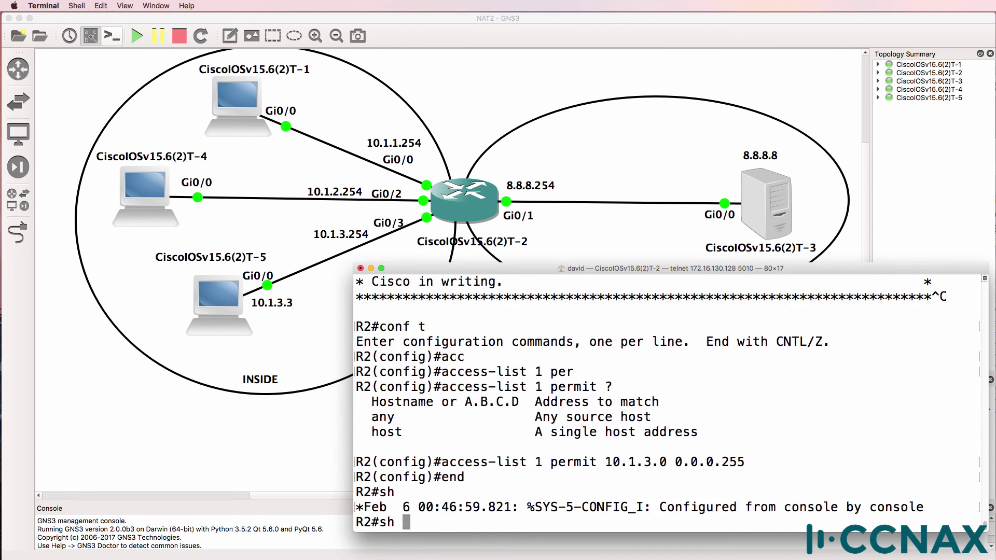
{"action": "type", "text": "accc"}
{"action": "key", "text": "Tab"}
{"action": "type", "text": "l"}
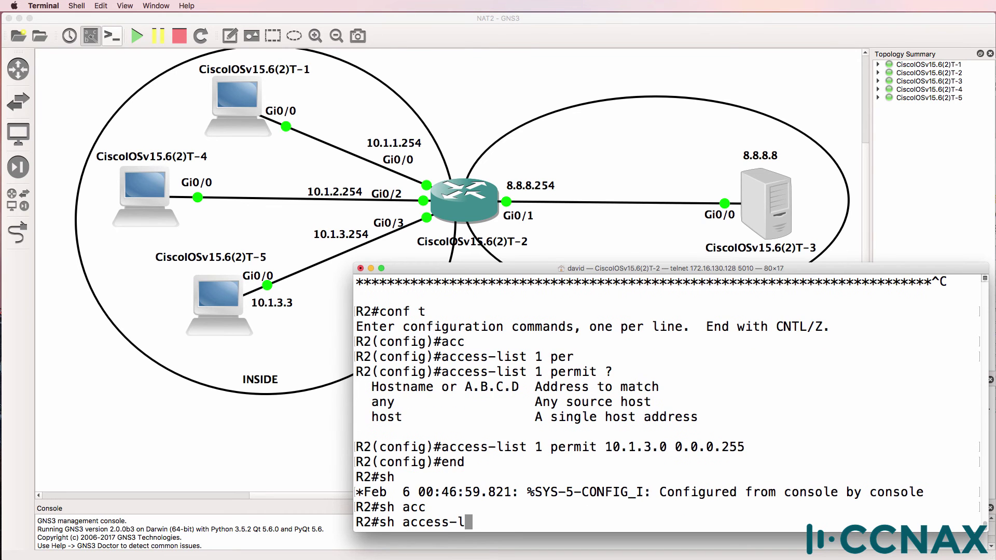
{"action": "key", "text": "Tab"}
{"action": "type", "text": "1"}
{"action": "key", "text": "Return"}
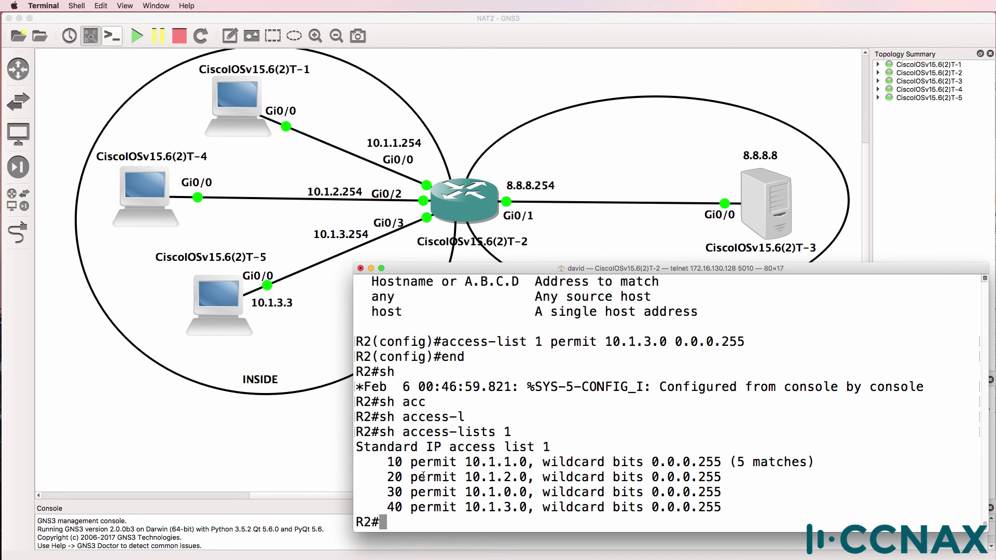
{"action": "left_click_drag", "start_coordinate": [385, 463], "coordinate": [726, 508]}
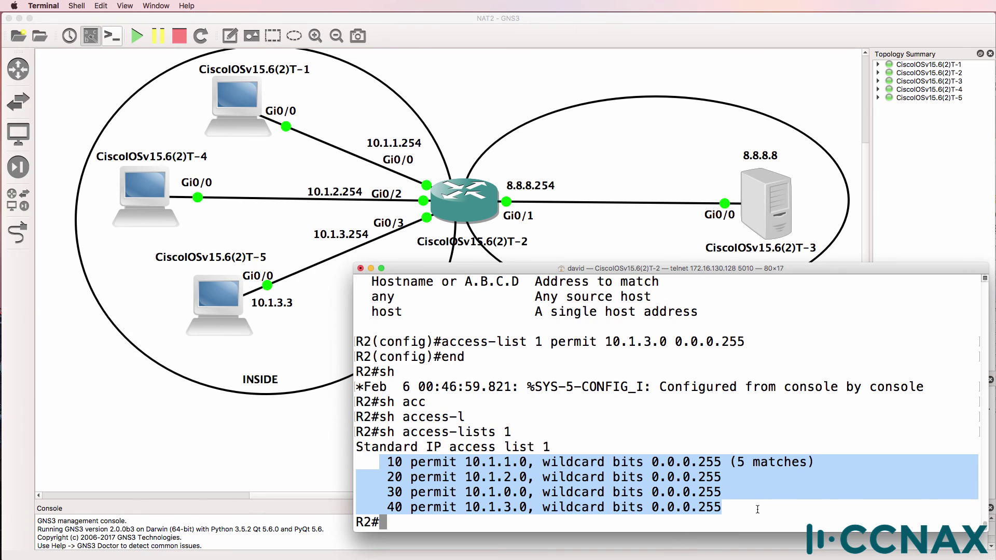
{"action": "key", "text": "super+grave"}
Rerun R5's ping to 8.8.8.8 and review R2's NAT translations and access list 1.
{"action": "key", "text": "Return"}
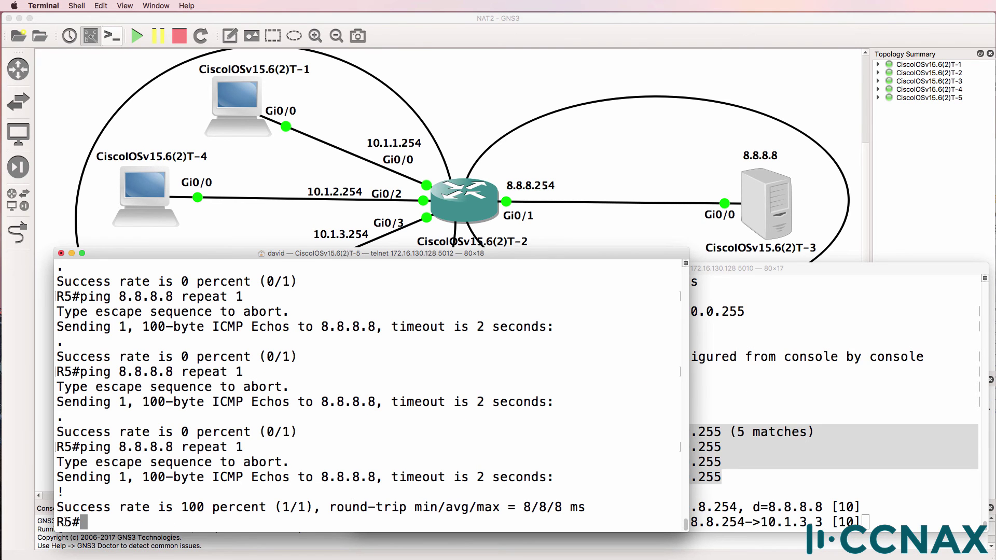
{"action": "left_click", "coordinate": [888, 426]}
{"action": "left_click_drag", "start_coordinate": [356, 506], "coordinate": [881, 524]}
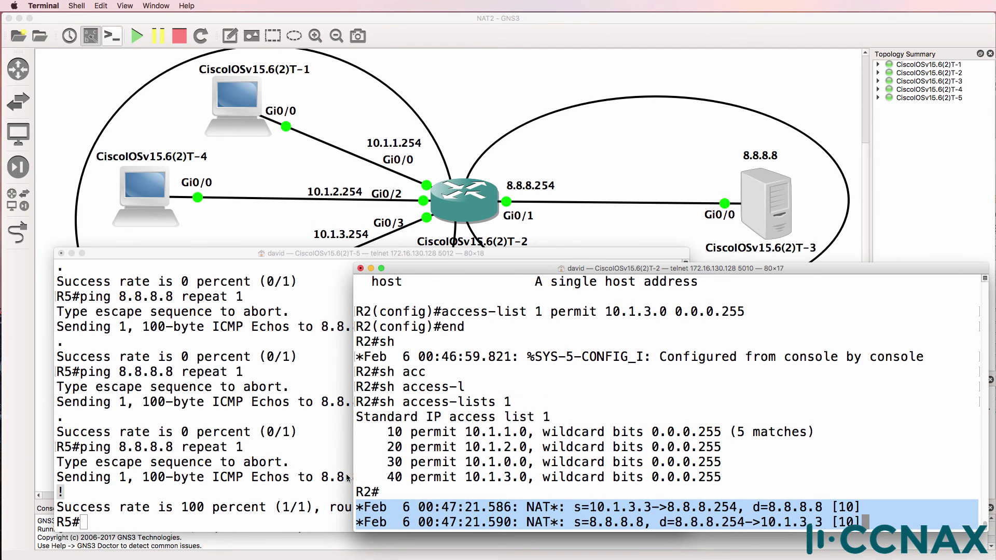
{"action": "left_click_drag", "start_coordinate": [371, 476], "coordinate": [386, 505]}
{"action": "key", "text": "Return"}
{"action": "key", "text": "Up"}
{"action": "key", "text": "Return"}
Ping 8.8.8.8 from R5 again and confirm R2's entry 40 shows 2 matches.
{"action": "left_click", "coordinate": [209, 476]}
{"action": "key", "text": "Up"}
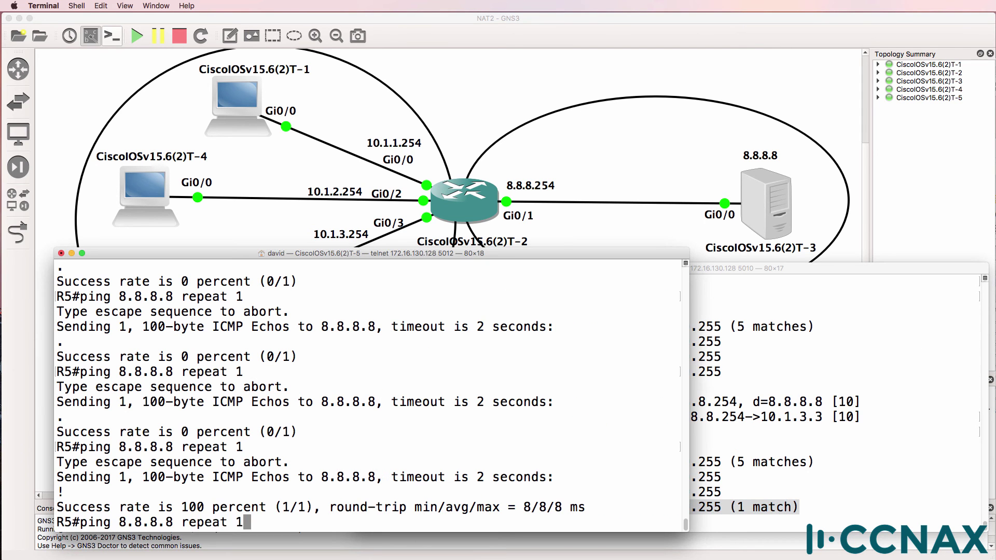
{"action": "key", "text": "Return"}
{"action": "left_click", "coordinate": [926, 482]}
{"action": "key", "text": "Up"}
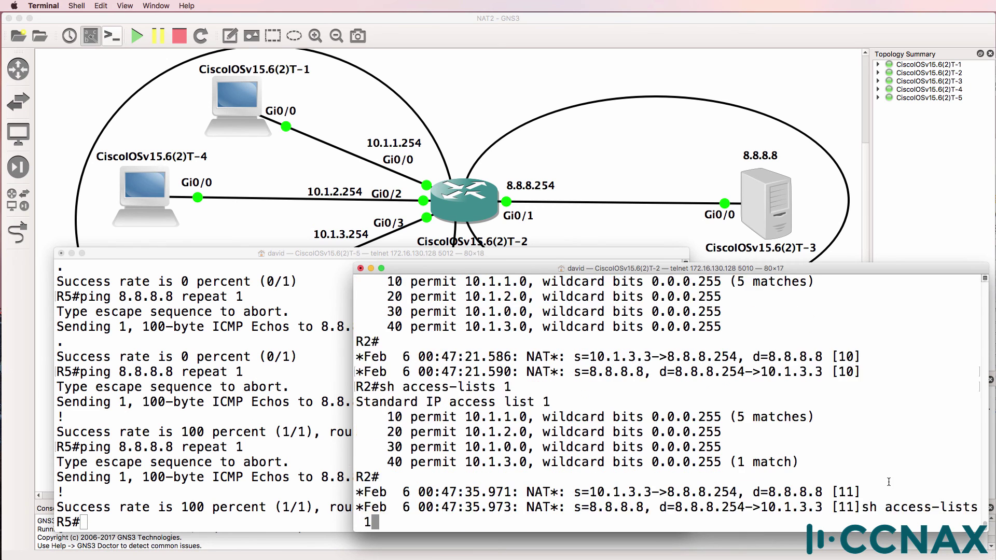
{"action": "key", "text": "Return"}
{"action": "left_click_drag", "start_coordinate": [819, 507], "coordinate": [387, 508]}
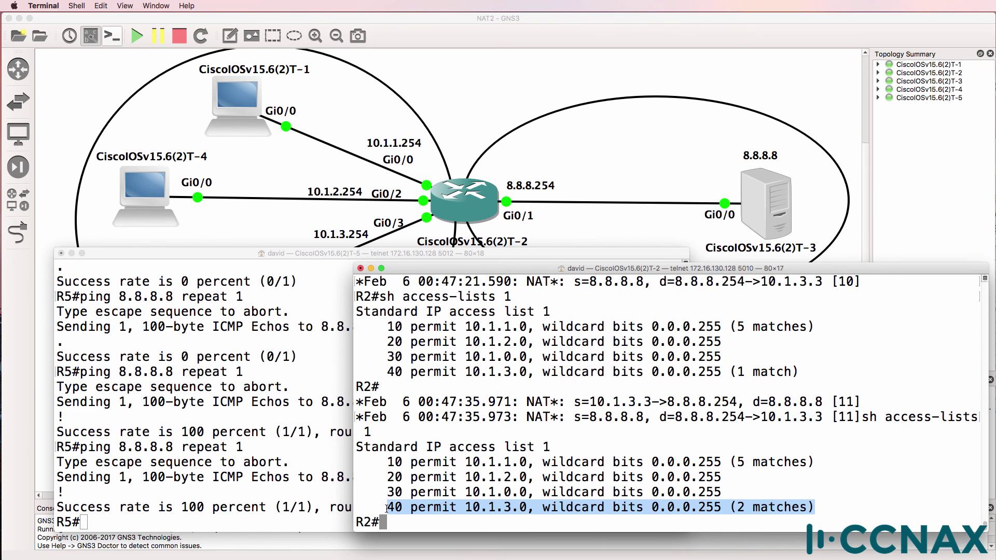
{"action": "left_click_drag", "start_coordinate": [354, 402], "coordinate": [959, 426]}
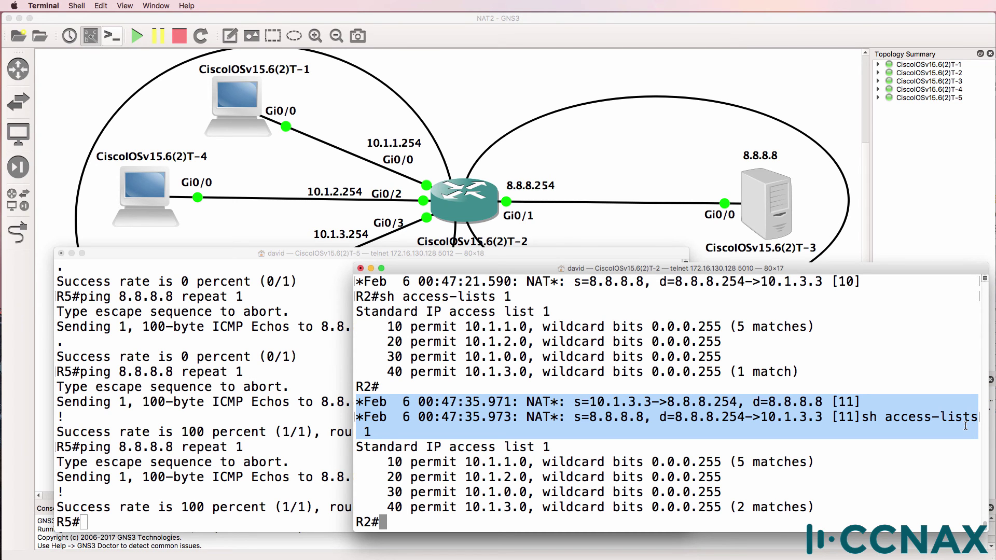
List R2's NAT config lines with 'sh run | i nat', noting list 1 in the overload rule.
{"action": "type", "text": "sh run \""}
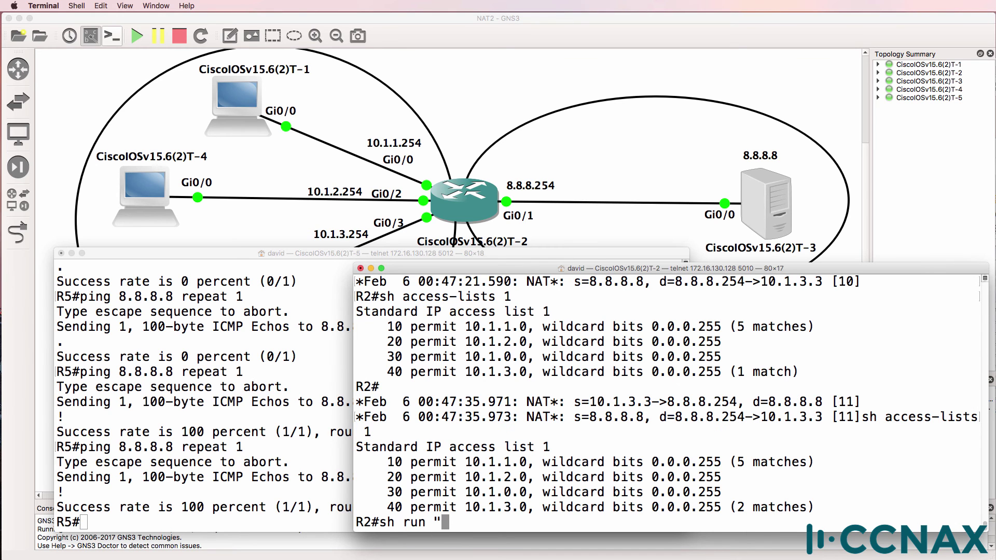
{"action": "key", "text": "BackSpace"}
{"action": "type", "text": "| i nat"}
{"action": "key", "text": "Return"}
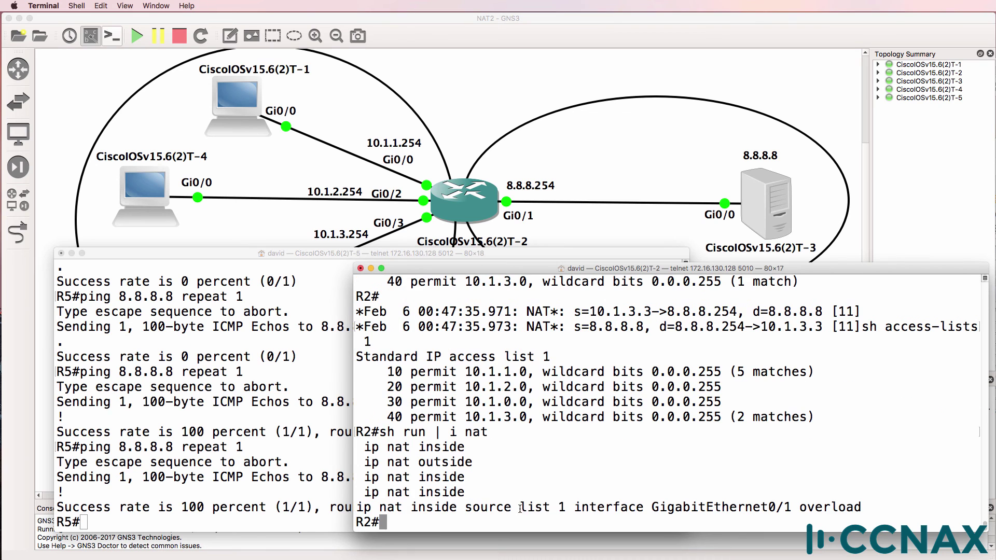
{"action": "left_click_drag", "start_coordinate": [519, 506], "coordinate": [567, 507]}
Display access list 1 and point out the faulty 10.1.0.0 entry 30.
{"action": "type", "text": "sh access-list 1"}
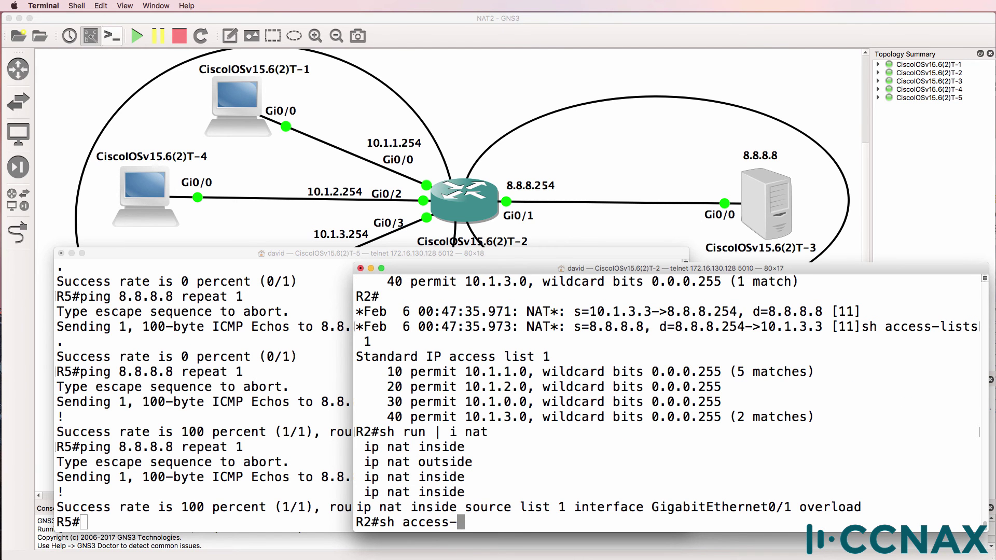
{"action": "key", "text": "Return"}
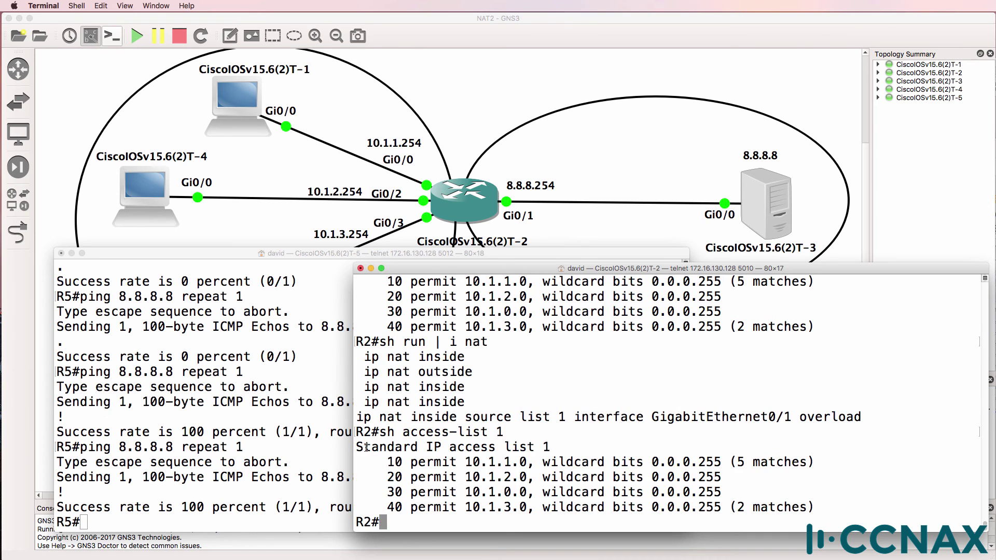
{"action": "left_click_drag", "start_coordinate": [357, 447], "coordinate": [826, 520]}
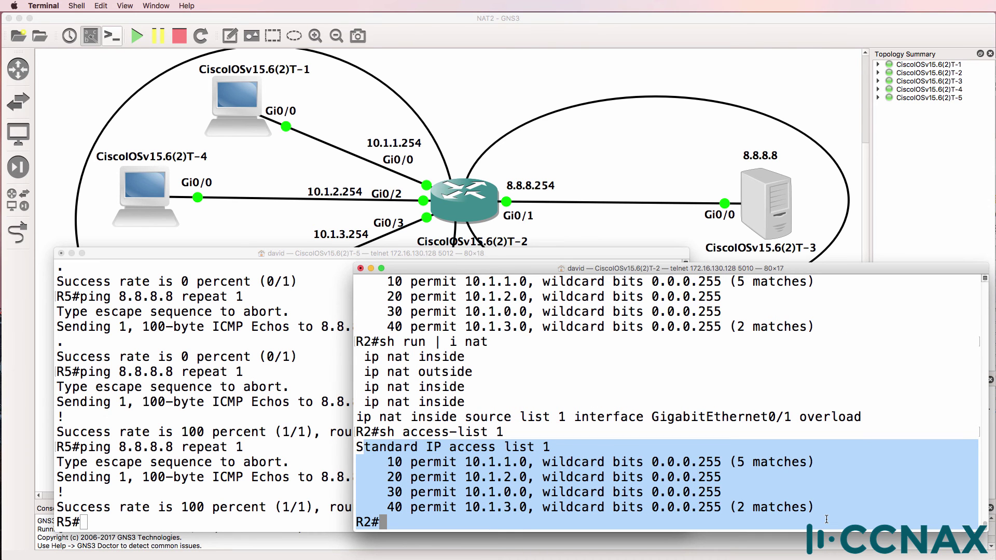
{"action": "left_click_drag", "start_coordinate": [734, 491], "coordinate": [372, 490]}
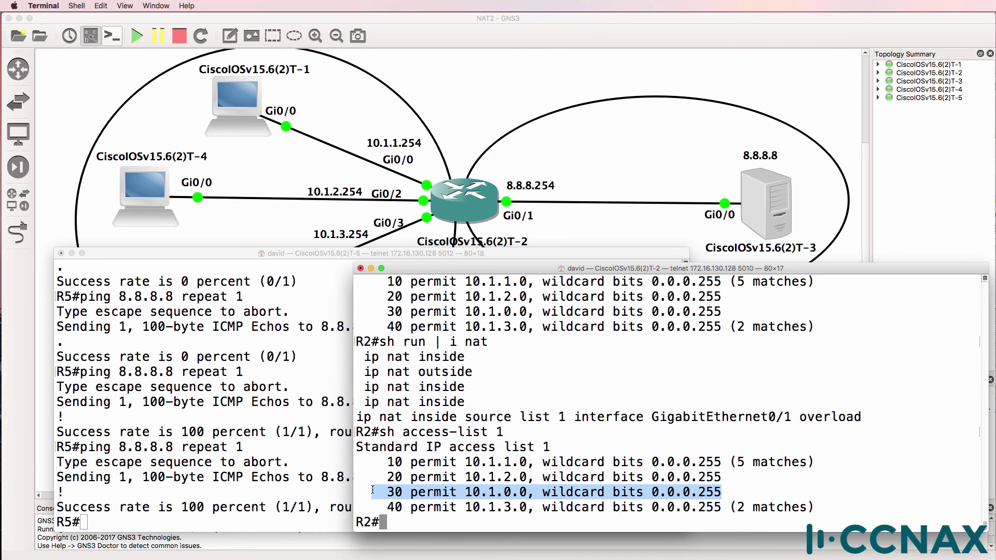
{"action": "left_click", "coordinate": [373, 490]}
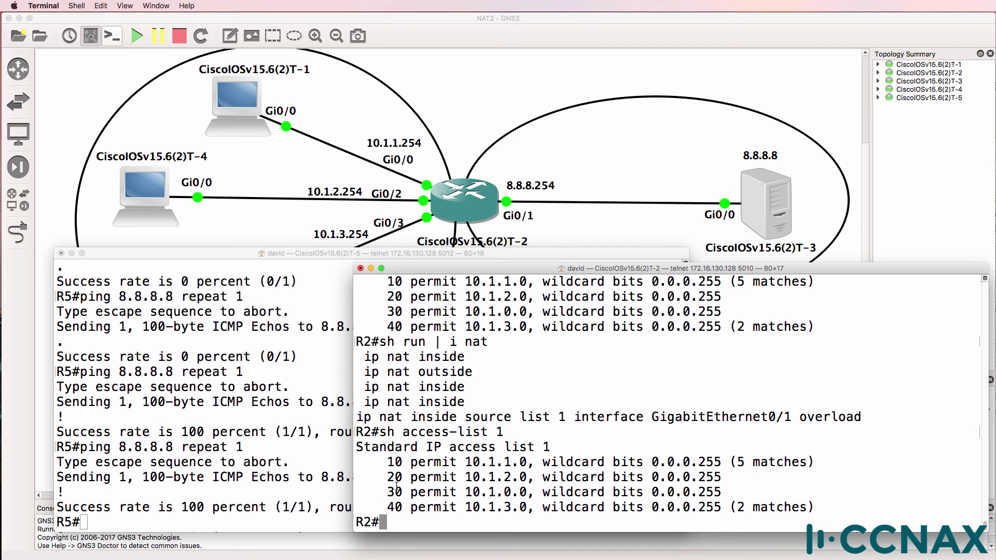
{"action": "left_click_drag", "start_coordinate": [387, 462], "coordinate": [394, 462]}
Delete entry 30 from R2's standard access list 1 using 'no 30'.
{"action": "type", "text": "conf t"}
{"action": "key", "text": "Return"}
{"action": "type", "text": "ip acc"}
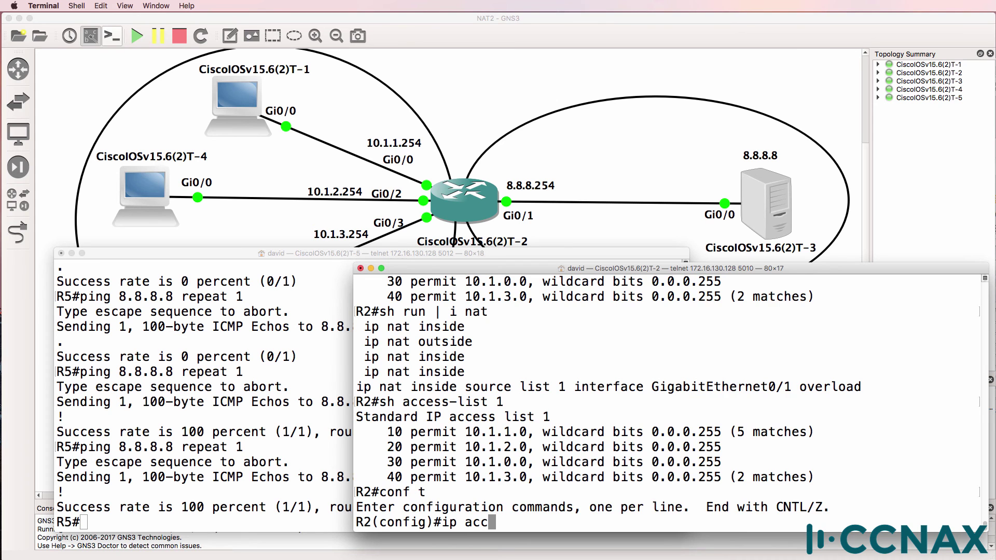
{"action": "key", "text": "Tab"}
{"action": "type", "text": "e"}
{"action": "key", "text": "Tab"}
{"action": "type", "text": "?"}
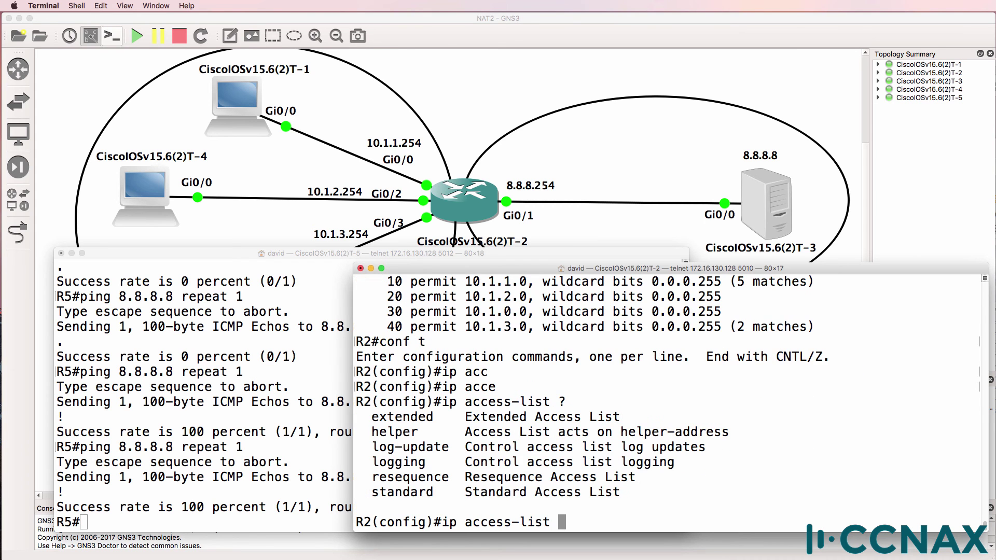
{"action": "type", "text": "st"}
{"action": "key", "text": "Tab"}
{"action": "type", "text": "?1"}
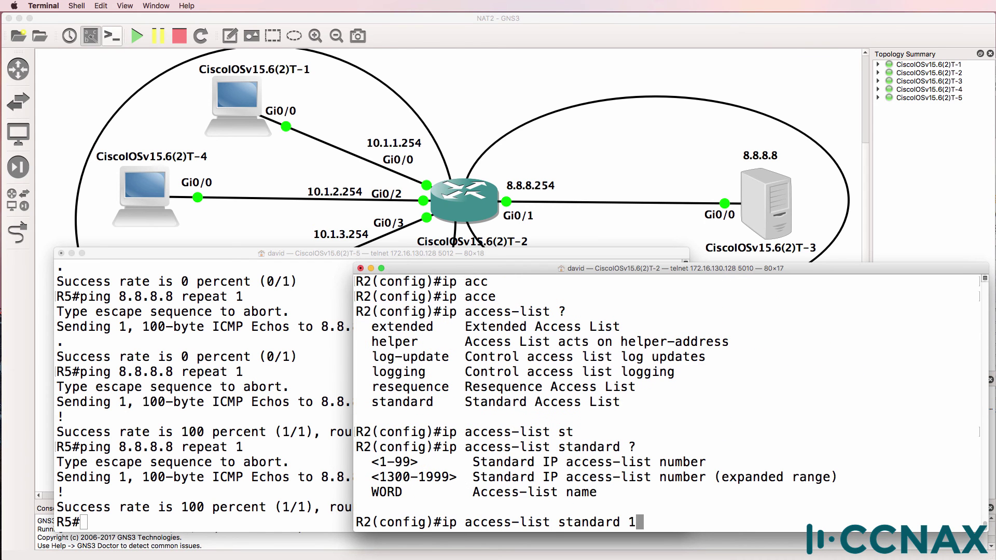
{"action": "key", "text": "Return"}
{"action": "type", "text": "no ?"}
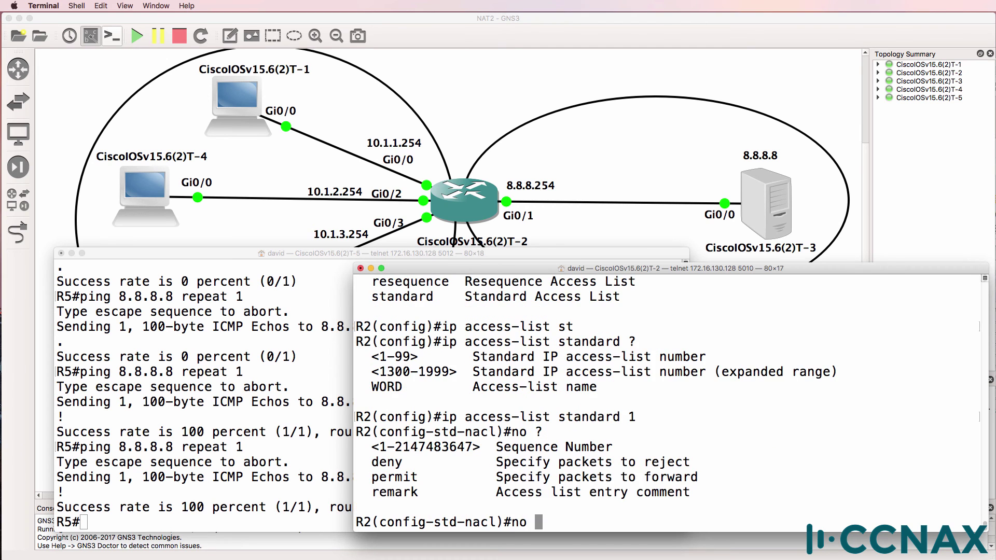
{"action": "type", "text": "30"}
{"action": "key", "text": "Return"}
{"action": "type", "text": "end"}
{"action": "key", "text": "Return"}
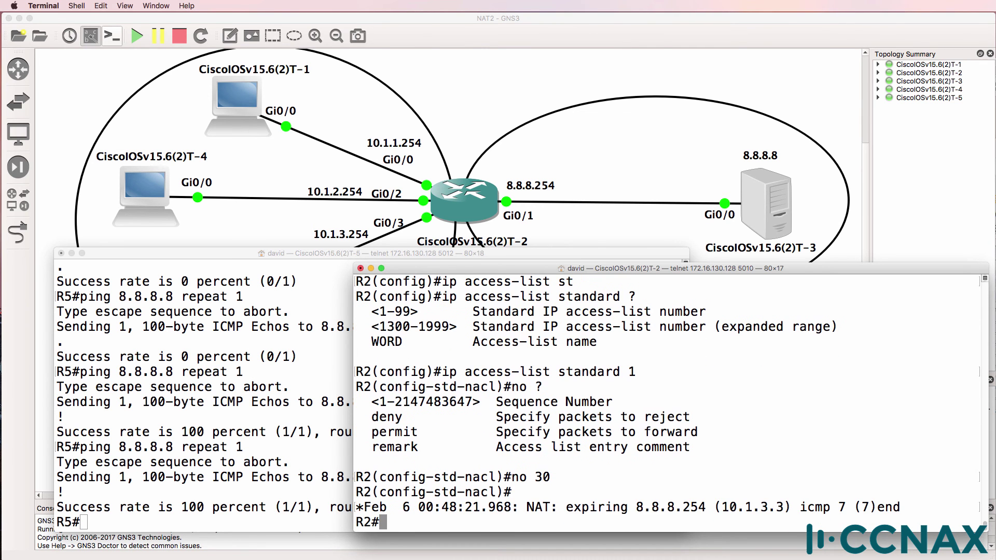
Show R2's IP access lists to confirm only entries 10, 20 and 40 remain.
{"action": "type", "text": "sh ip ac"}
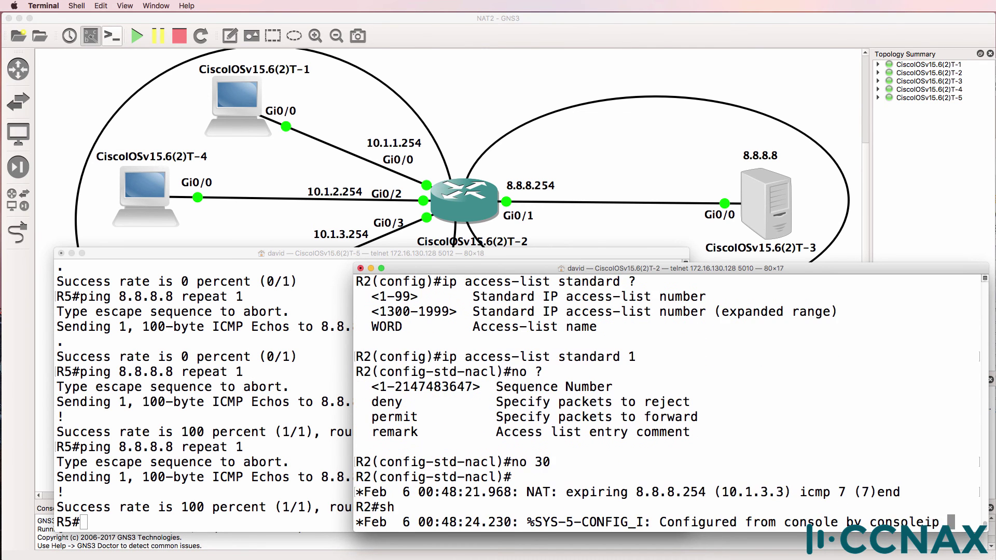
{"action": "type", "text": "c"}
{"action": "type", "text": "es"}
{"action": "key", "text": "Tab"}
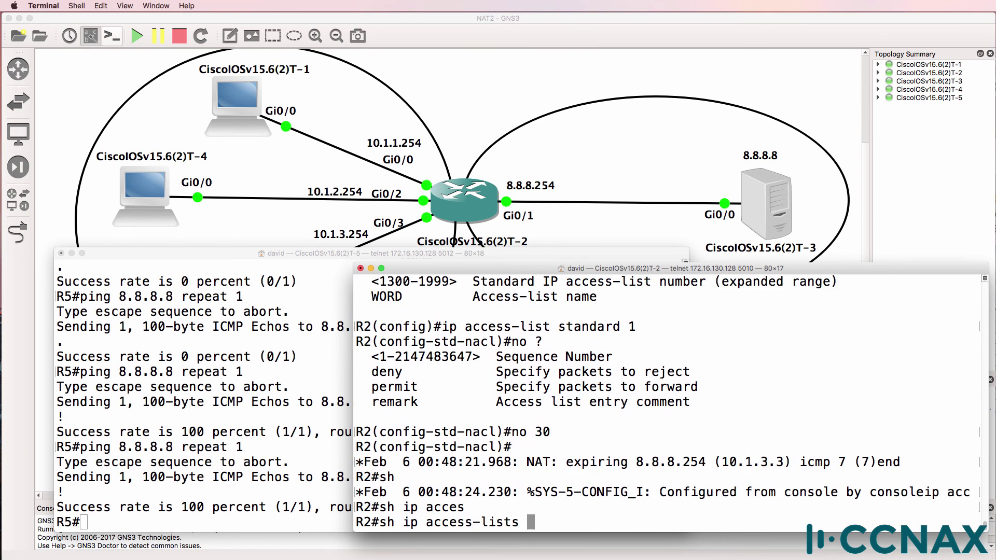
{"action": "key", "text": "Return"}
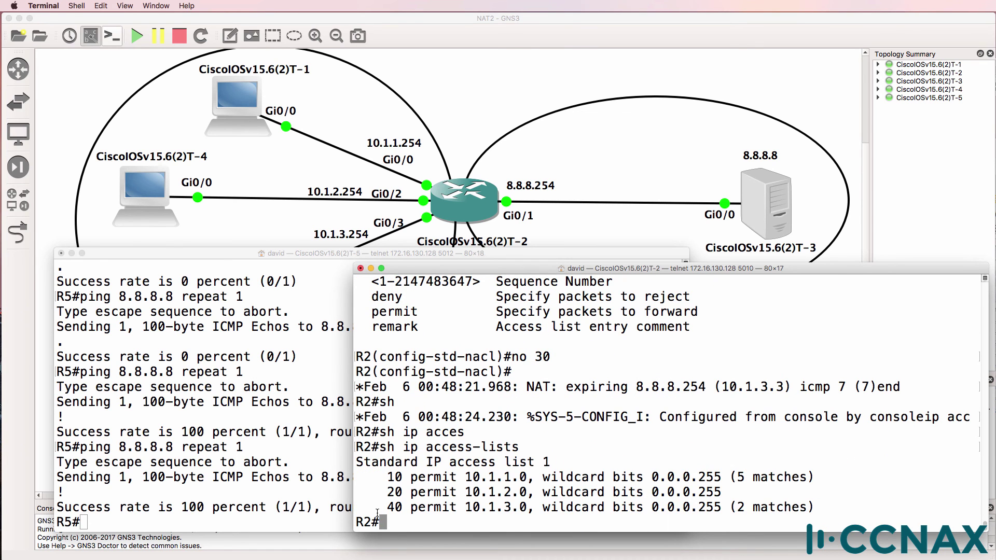
{"action": "left_click_drag", "start_coordinate": [378, 481], "coordinate": [831, 506]}
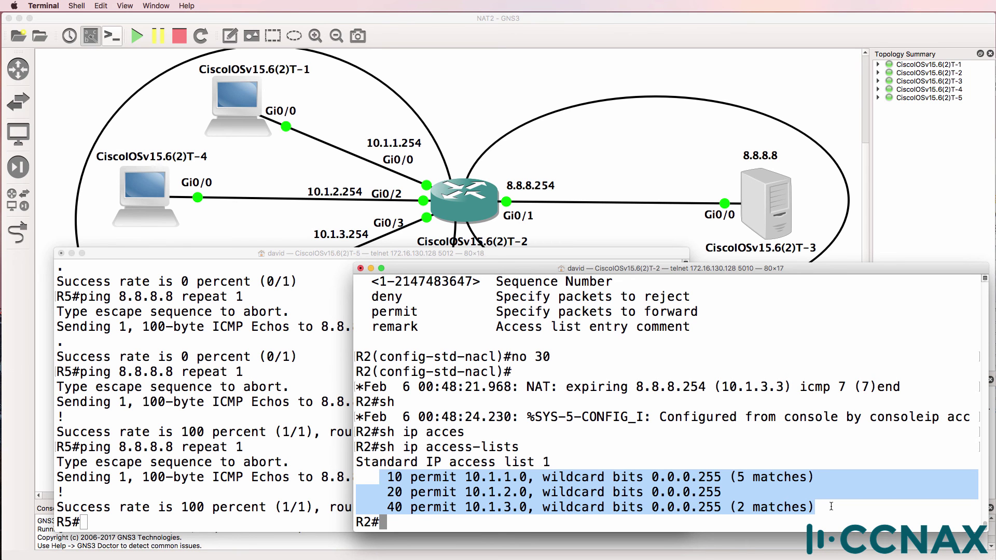
Reping 8.8.8.8 from R5 and confirm R2's entry 40 reaches 3 matches.
{"action": "left_click", "coordinate": [322, 400]}
{"action": "key", "text": "Up"}
{"action": "key", "text": "Return"}
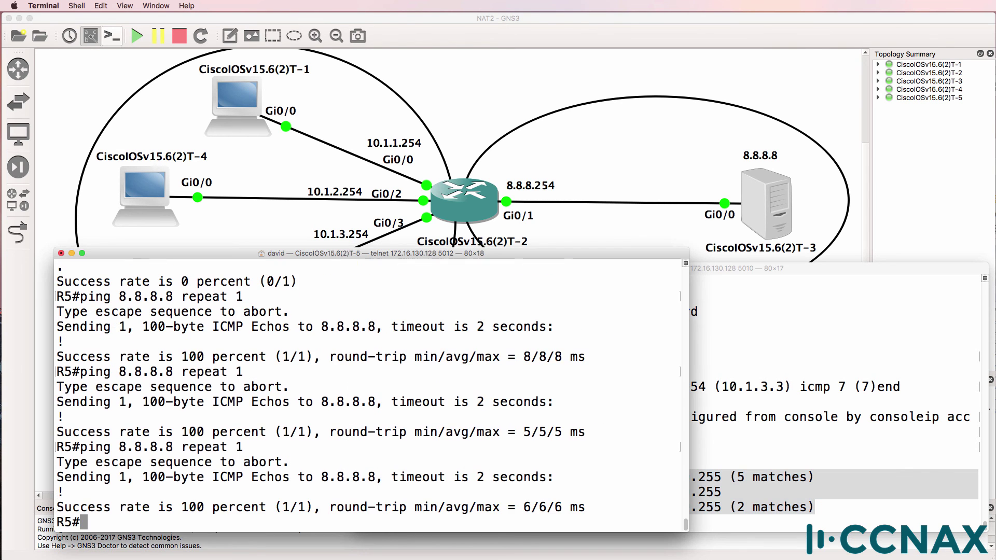
{"action": "key", "text": "super+grave"}
{"action": "key", "text": "Up"}
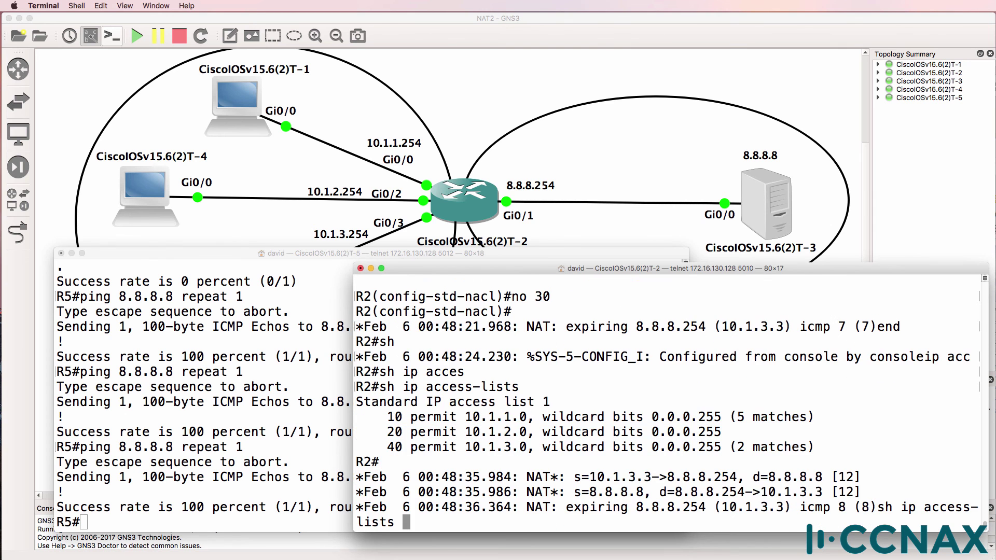
{"action": "key", "text": "Return"}
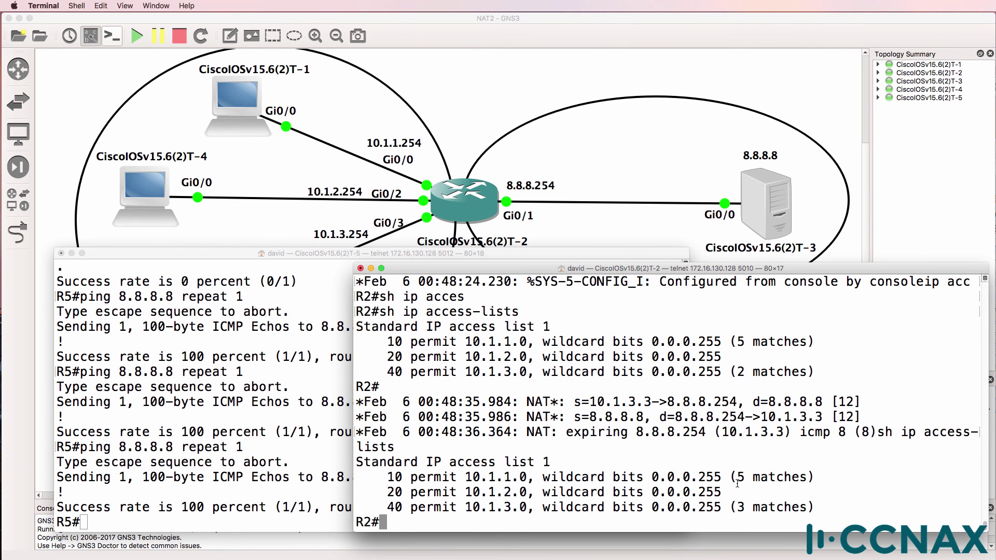
{"action": "left_click_drag", "start_coordinate": [737, 508], "coordinate": [811, 507]}
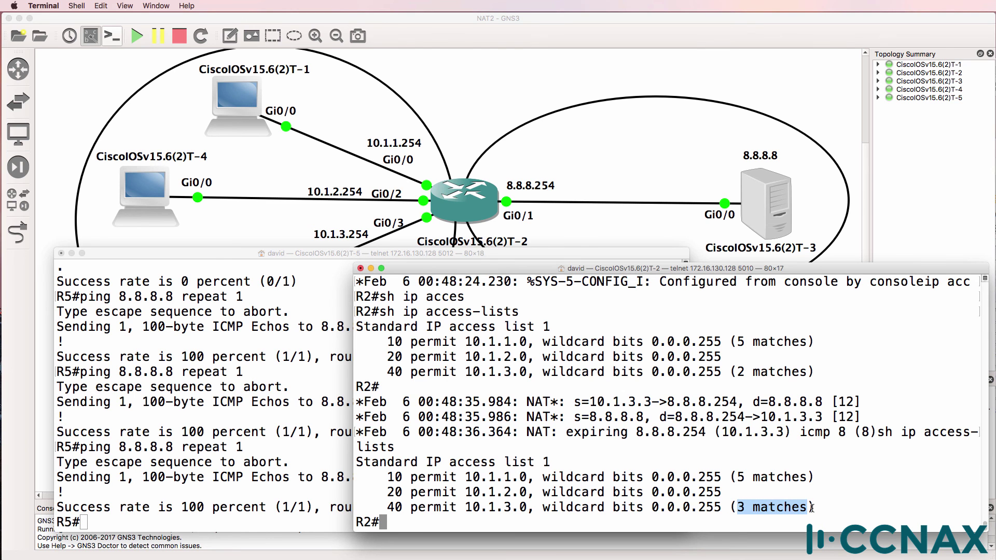
{"action": "left_click", "coordinate": [586, 23]}
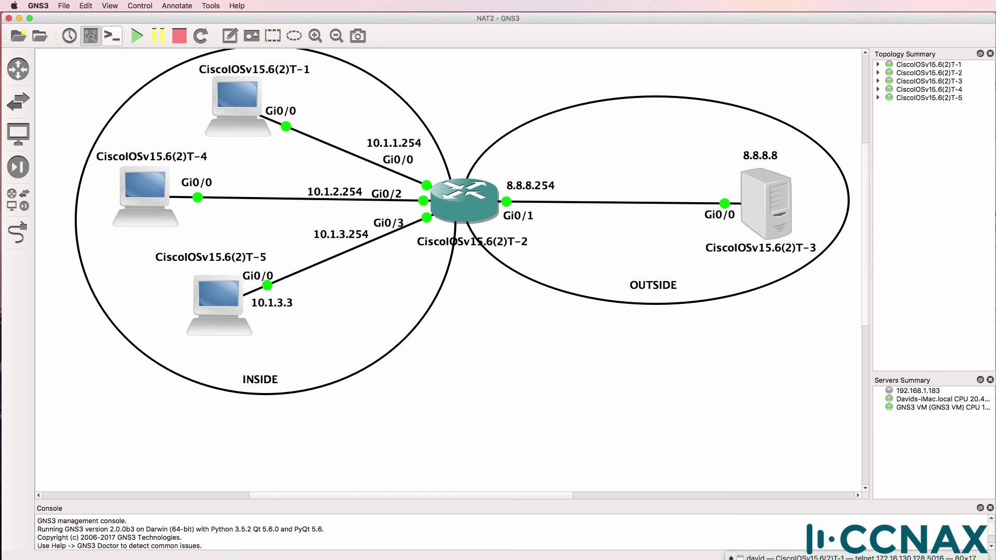
Ping 8.8.8.8 successfully from R1, R4 and R5 in turn.
{"action": "key", "text": "super+Tab"}
{"action": "key", "text": "Up"}
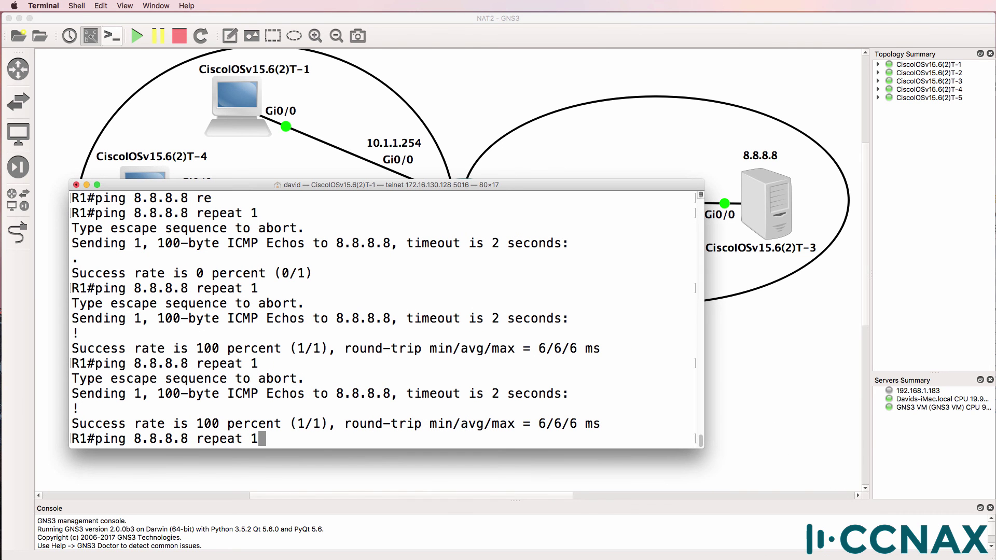
{"action": "key", "text": "Return"}
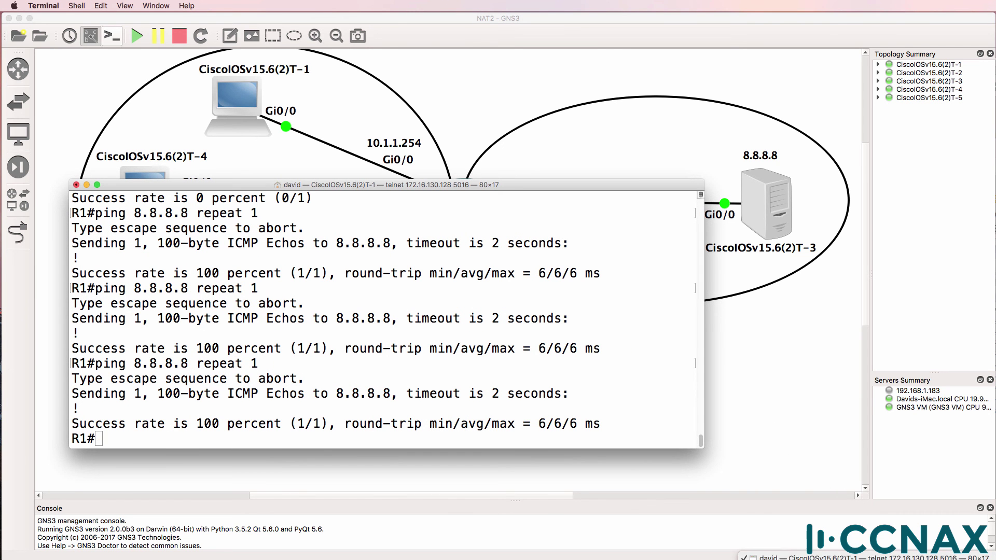
{"action": "key", "text": "super+m"}
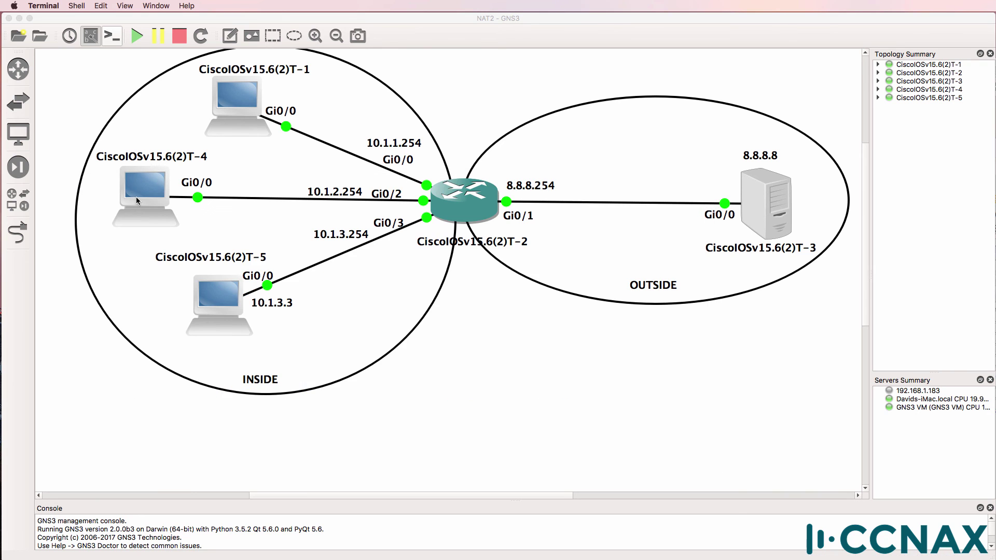
{"action": "type", "text": "pin"}
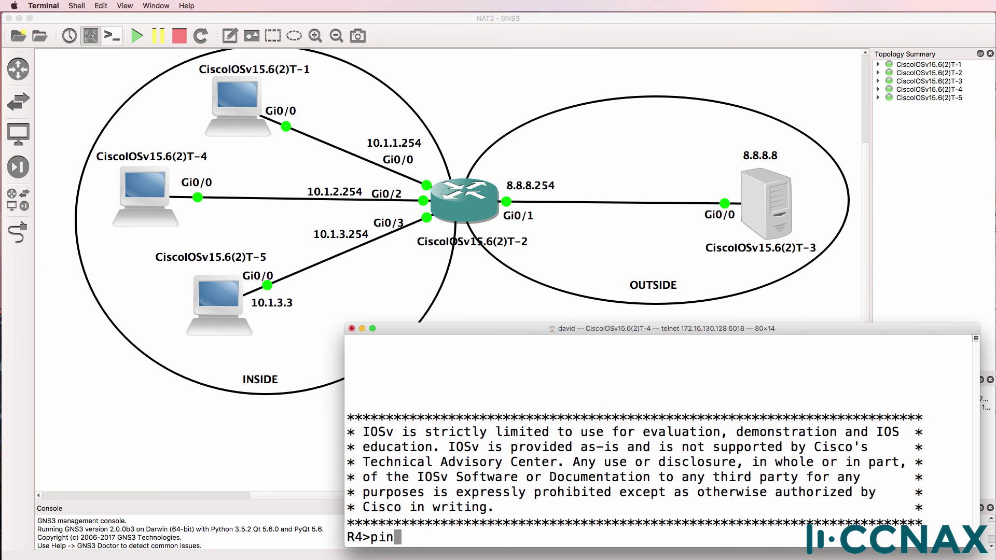
{"action": "type", "text": "g 8.8.8.8."}
{"action": "key", "text": "Return"}
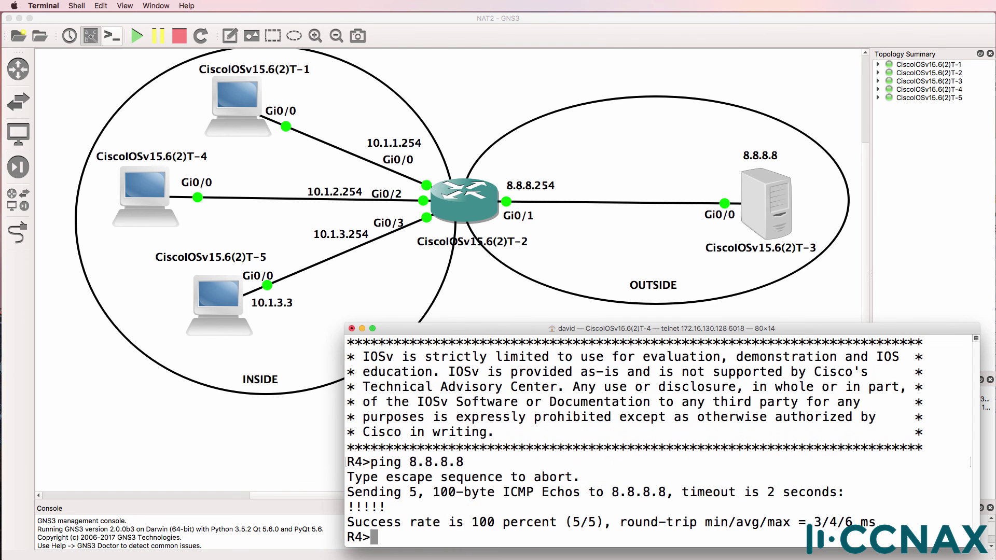
{"action": "key", "text": "super+grave"}
{"action": "key", "text": "Up"}
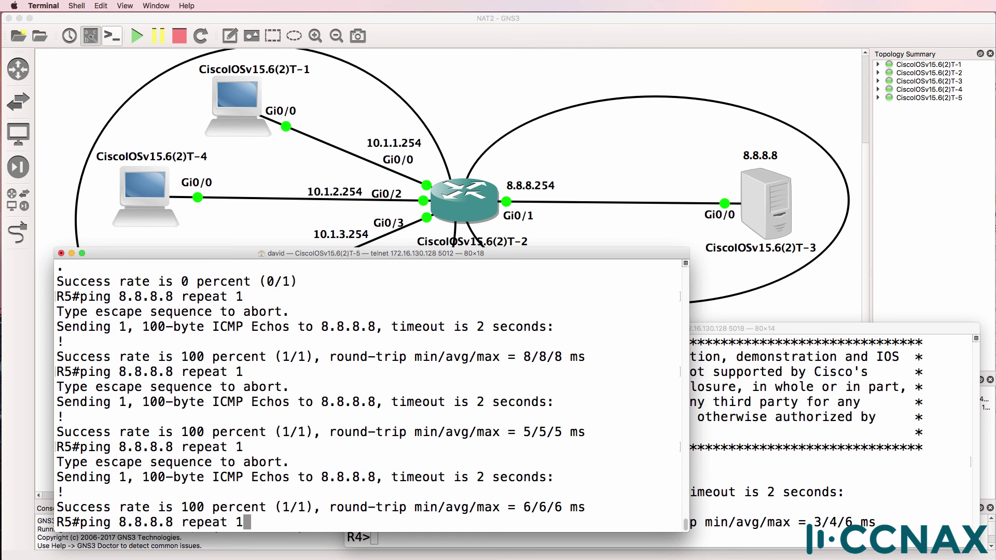
{"action": "key", "text": "Return"}
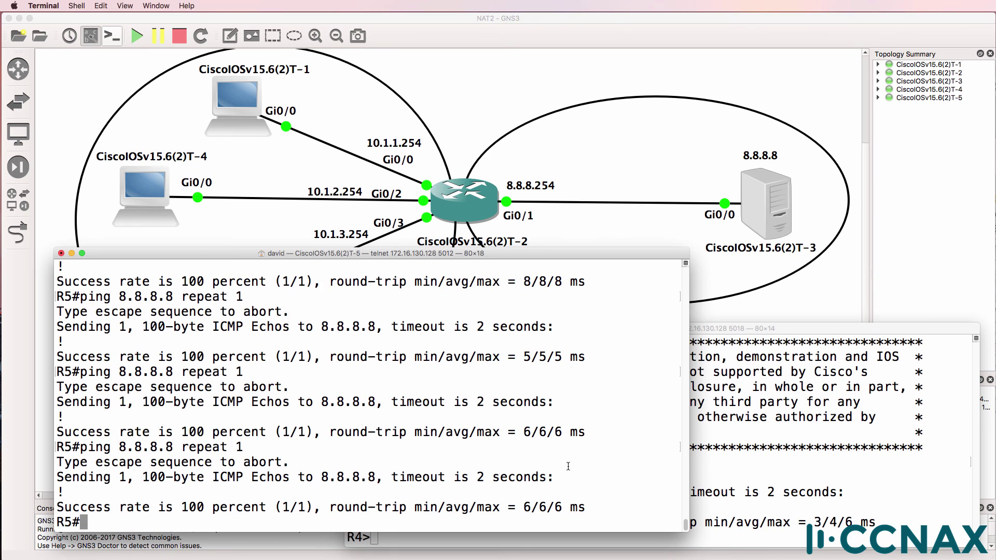
{"action": "left_click", "coordinate": [828, 103]}
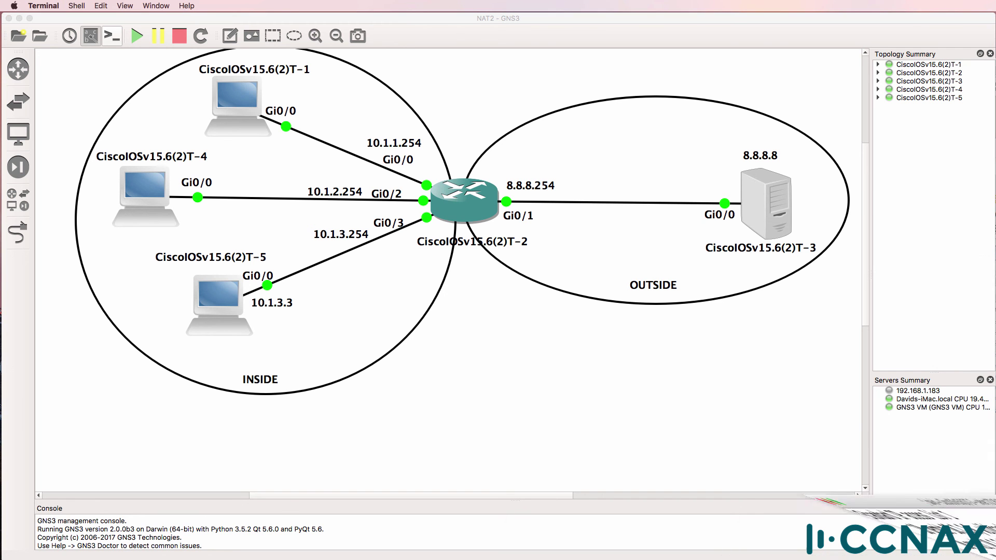
Save R2's configuration with 'wr' and disable all debugging with 'un all'.
{"action": "key", "text": "Return"}
{"action": "type", "text": "wr"}
{"action": "key", "text": "Return"}
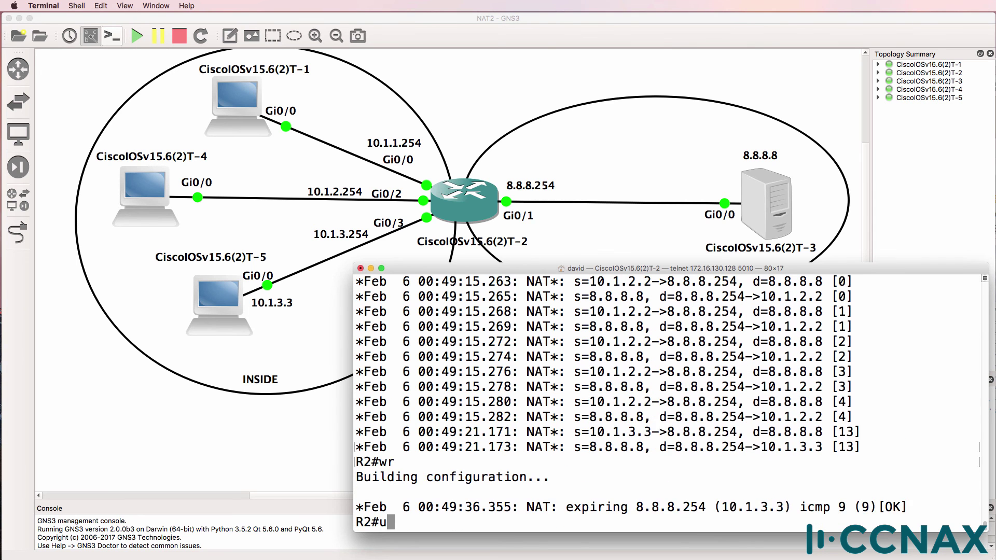
{"action": "type", "text": "u"}
{"action": "type", "text": "un all"}
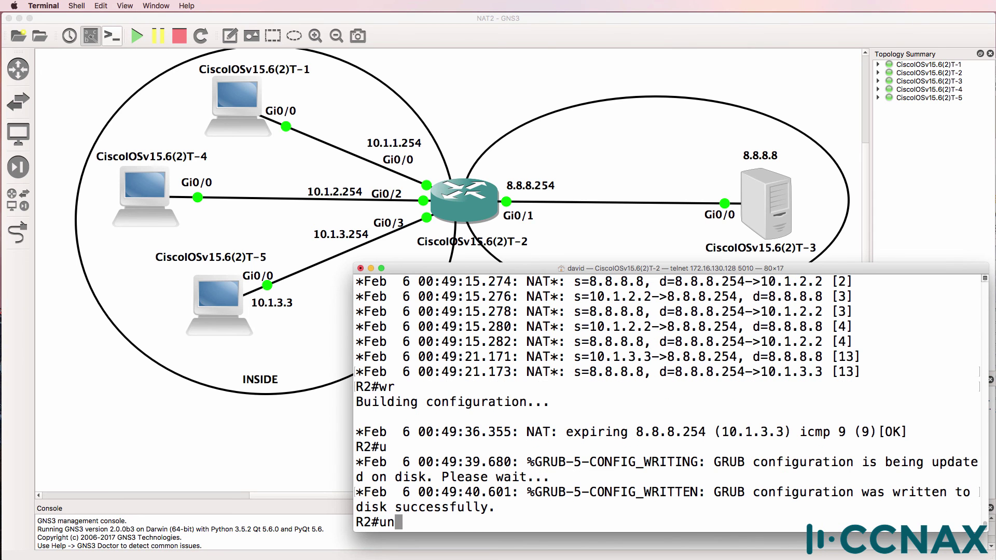
{"action": "key", "text": "Return"}
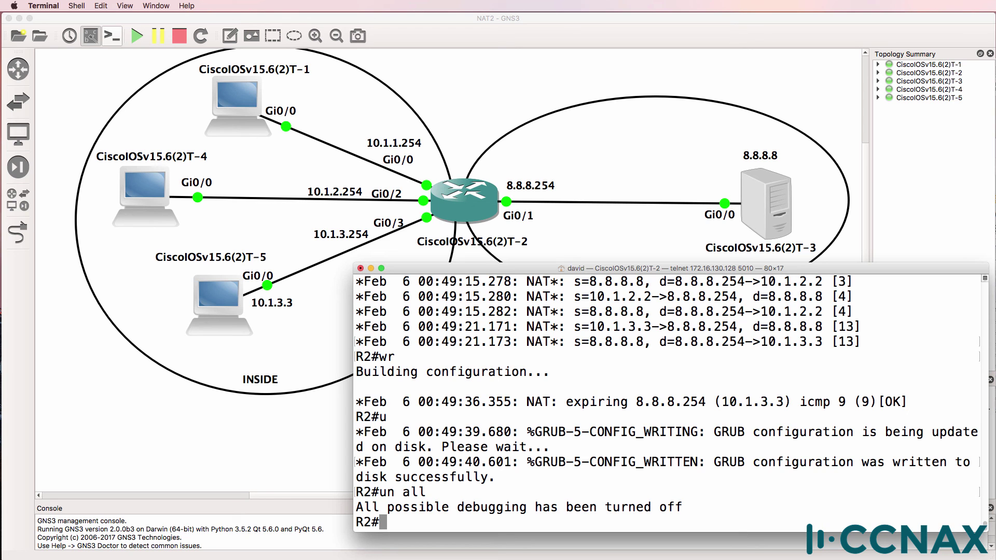
{"action": "left_click", "coordinate": [693, 79]}
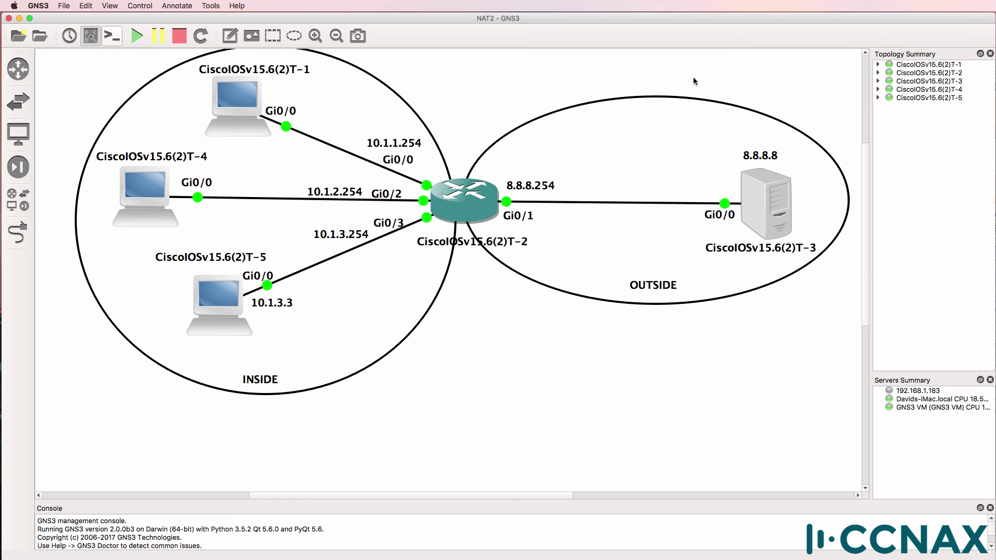